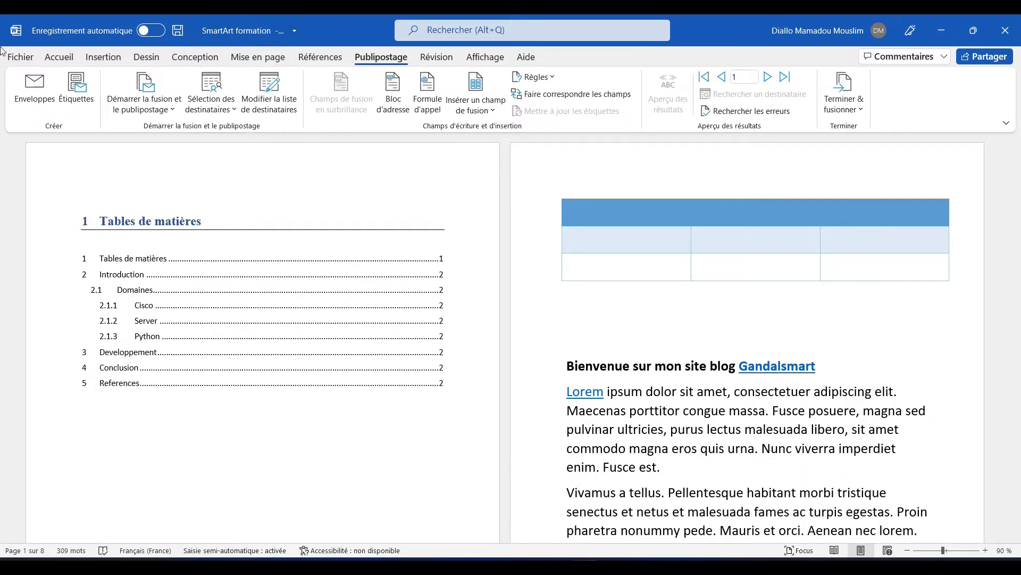
{"action": "left_click", "coordinate": [53, 57]}
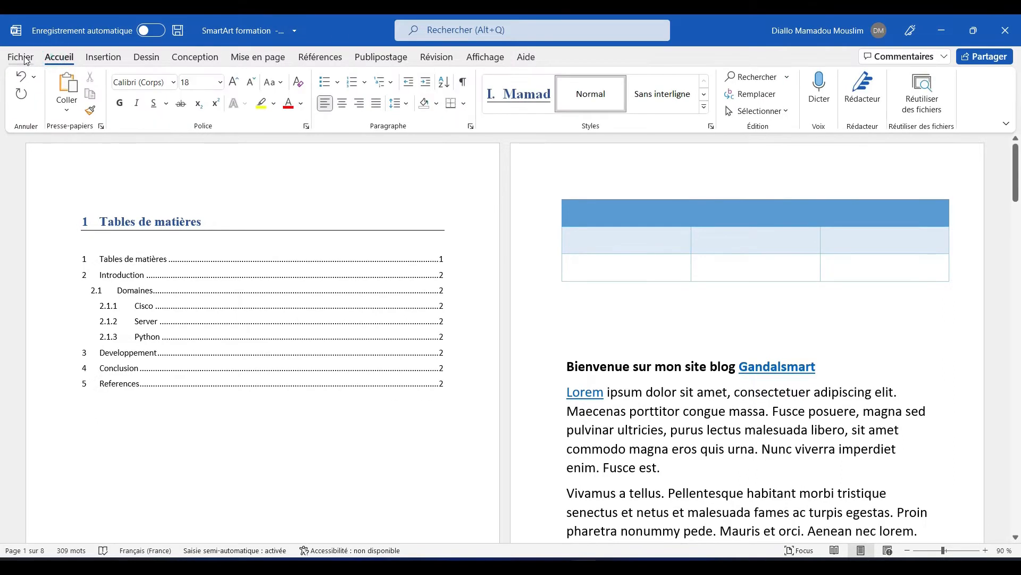
{"action": "left_click", "coordinate": [20, 57]}
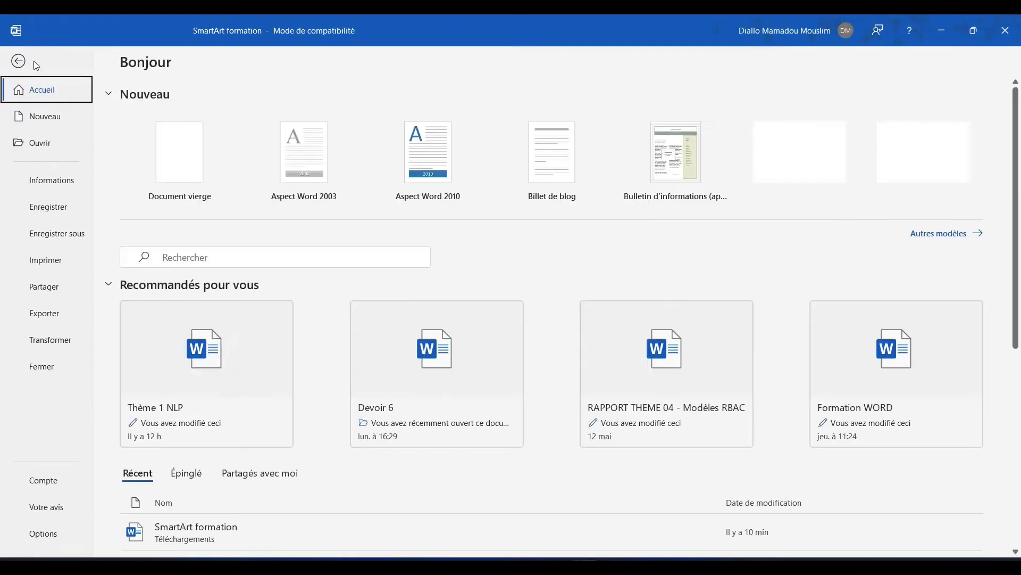
{"action": "left_click", "coordinate": [19, 60]}
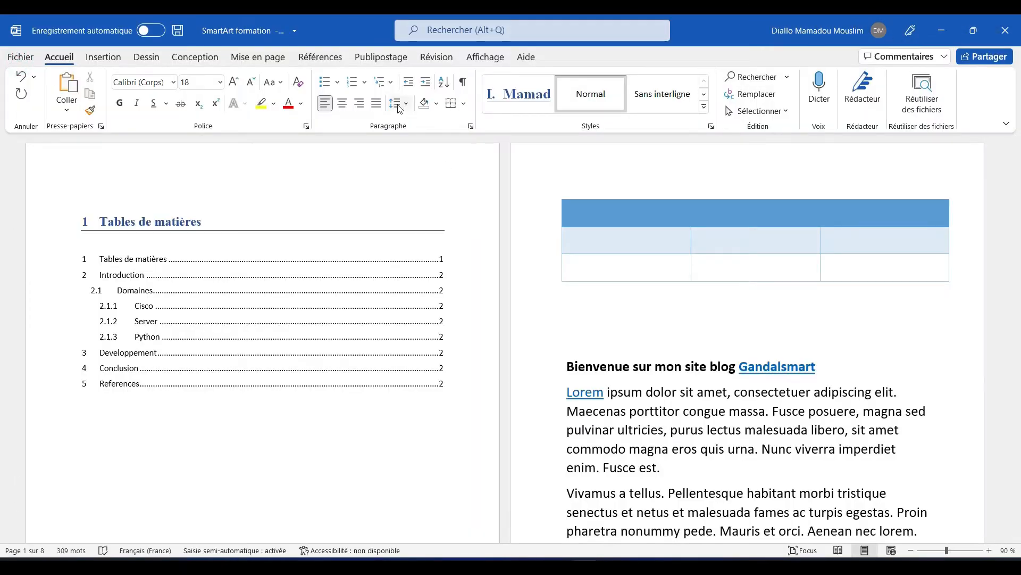
{"action": "left_click", "coordinate": [381, 58]}
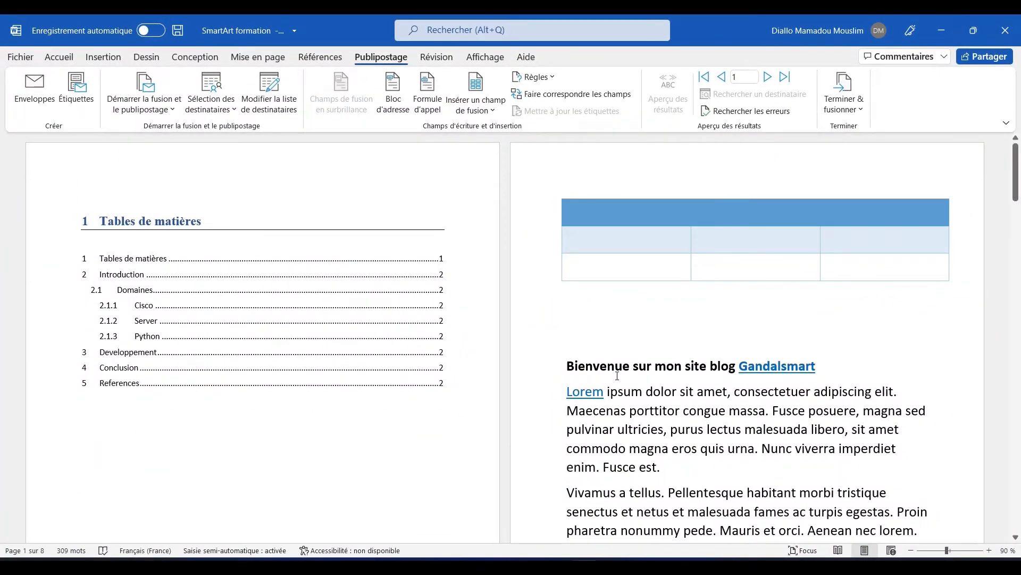
Step: Create a blank document, then copy the letter from "Bonjour chers étudiants," through "A bientôt" in the SmartArt formation document
{"action": "key", "text": "ctrl+n"}
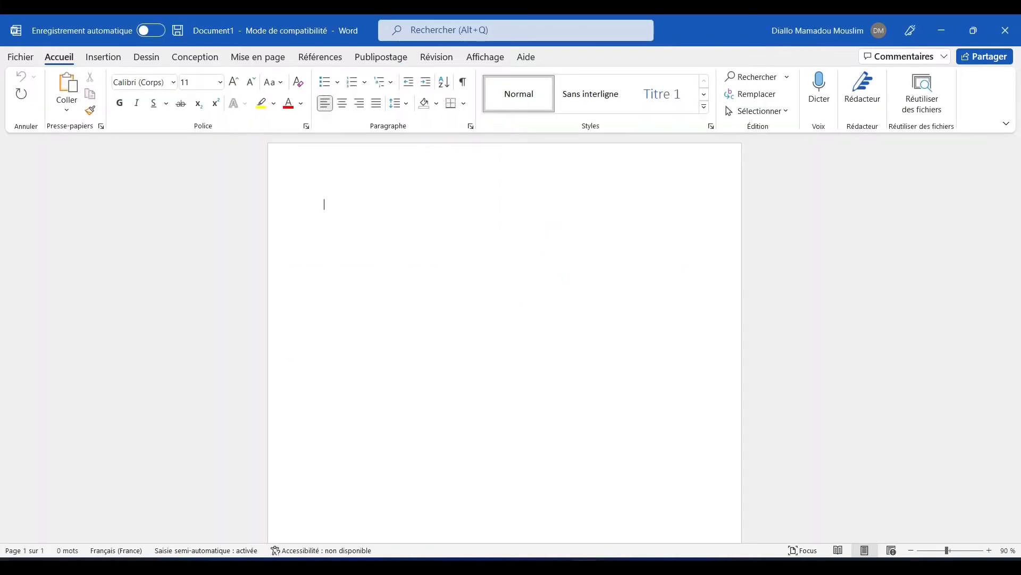
{"action": "left_click", "coordinate": [556, 513]}
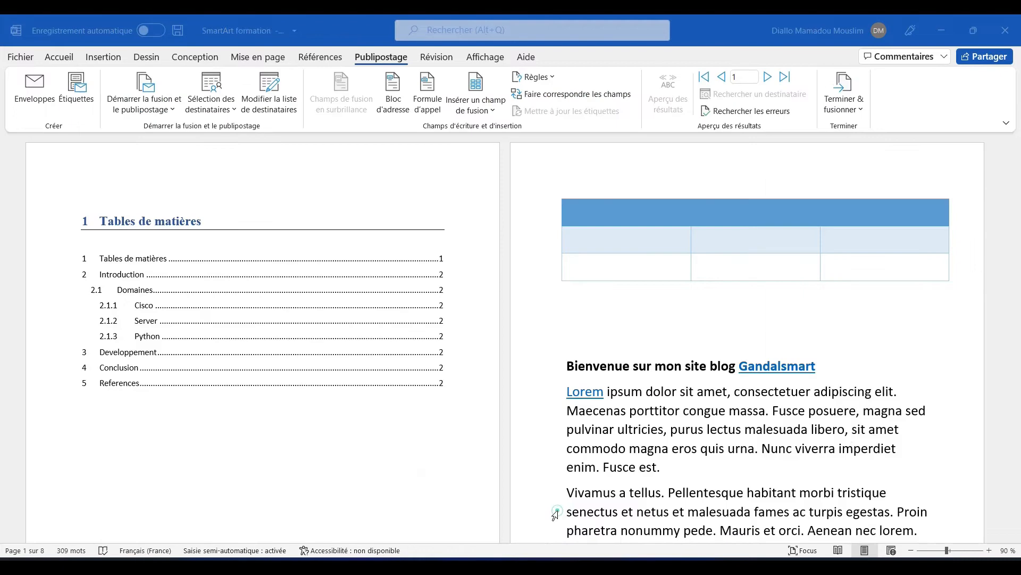
{"action": "left_click_drag", "start_coordinate": [1017, 194], "coordinate": [1017, 244]}
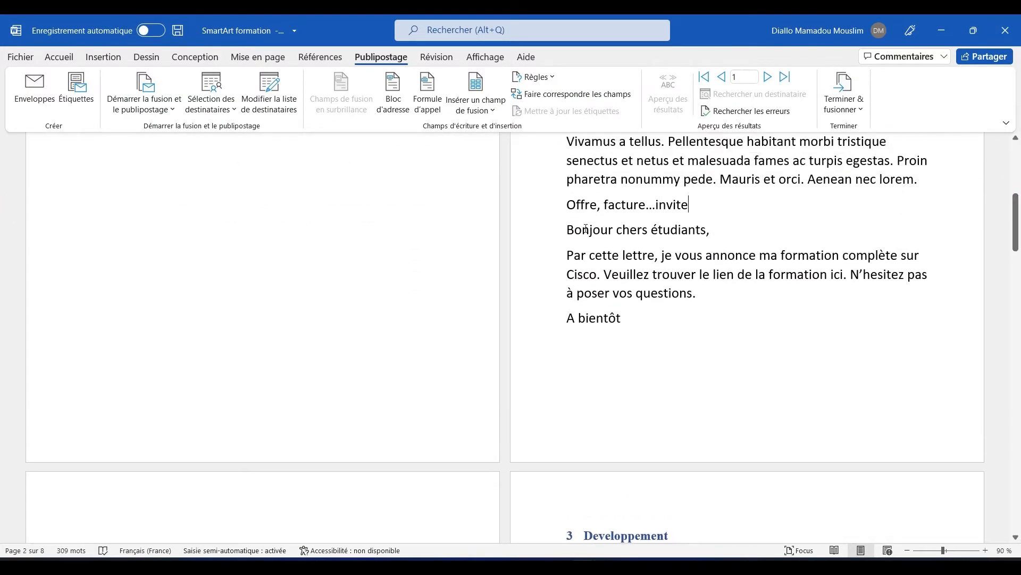
{"action": "left_click_drag", "start_coordinate": [568, 230], "coordinate": [632, 314]}
{"action": "key", "text": "ctrl+c"}
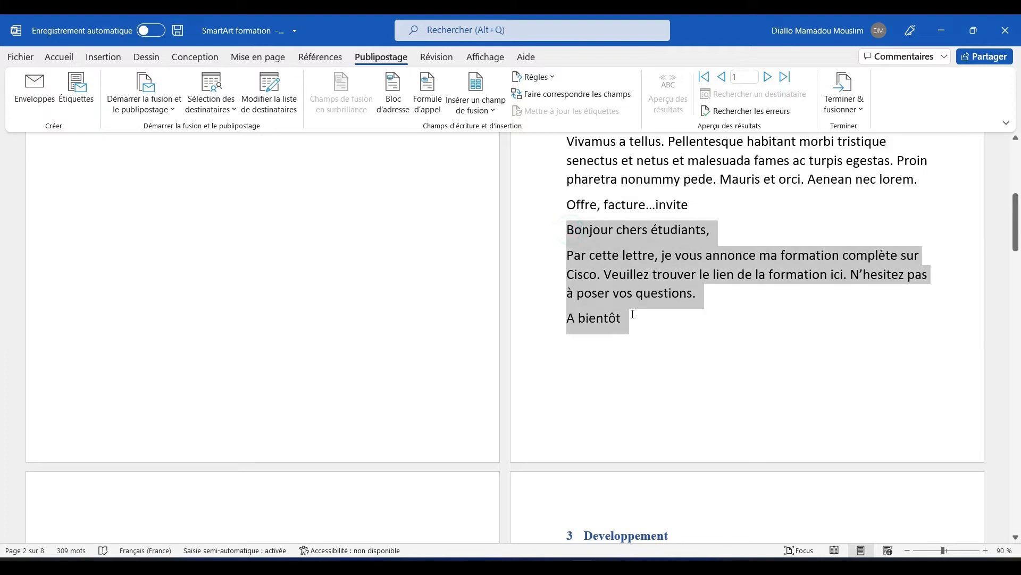
Step: Paste the copied letter into the new blank document and add an empty line above its greeting
{"action": "mouse_move", "coordinate": [628, 556]}
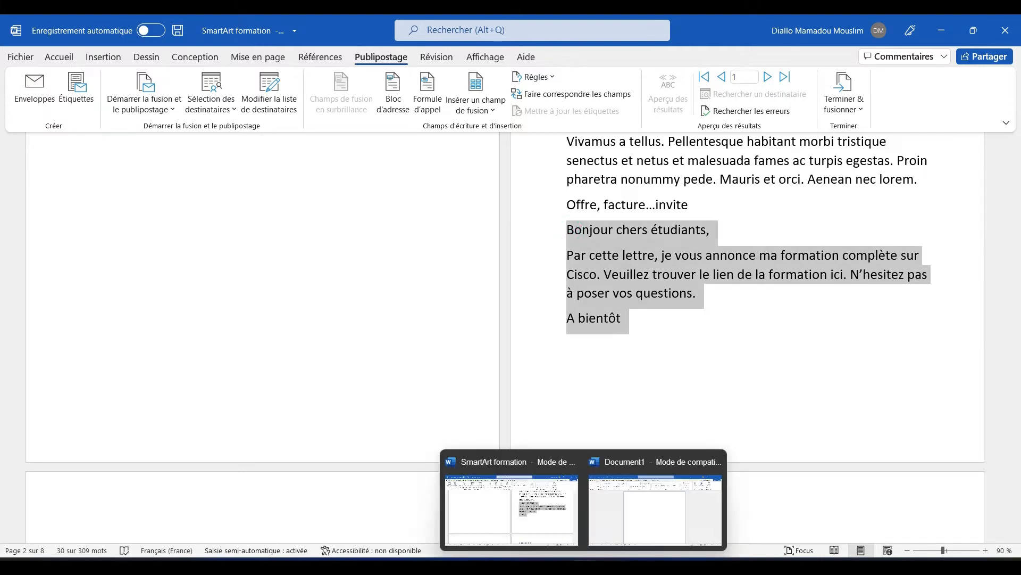
{"action": "left_click", "coordinate": [629, 532]}
{"action": "left_click", "coordinate": [556, 312]}
{"action": "key", "text": "ctrl+v"}
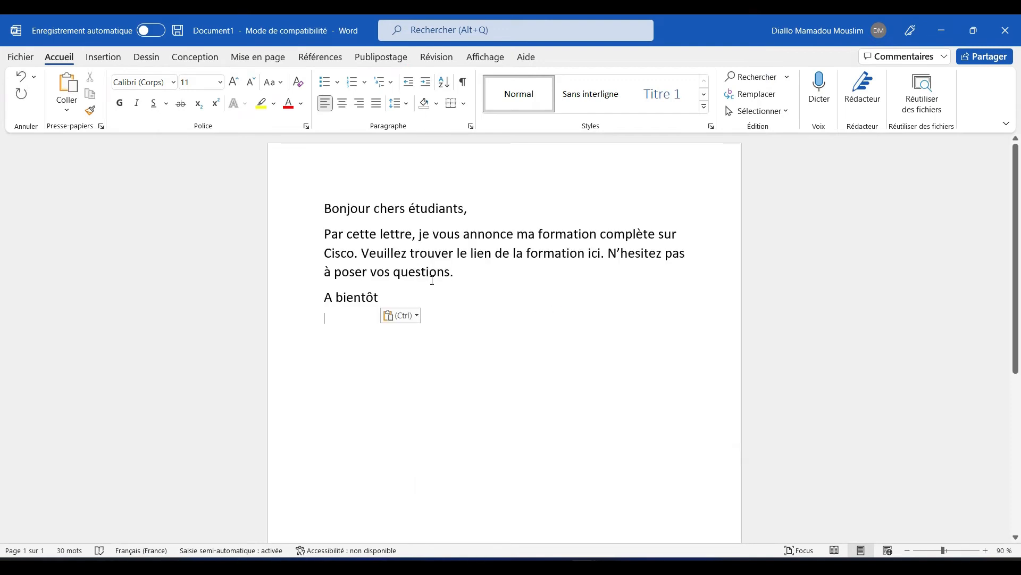
{"action": "left_click", "coordinate": [326, 208]}
{"action": "key", "text": "Return"}
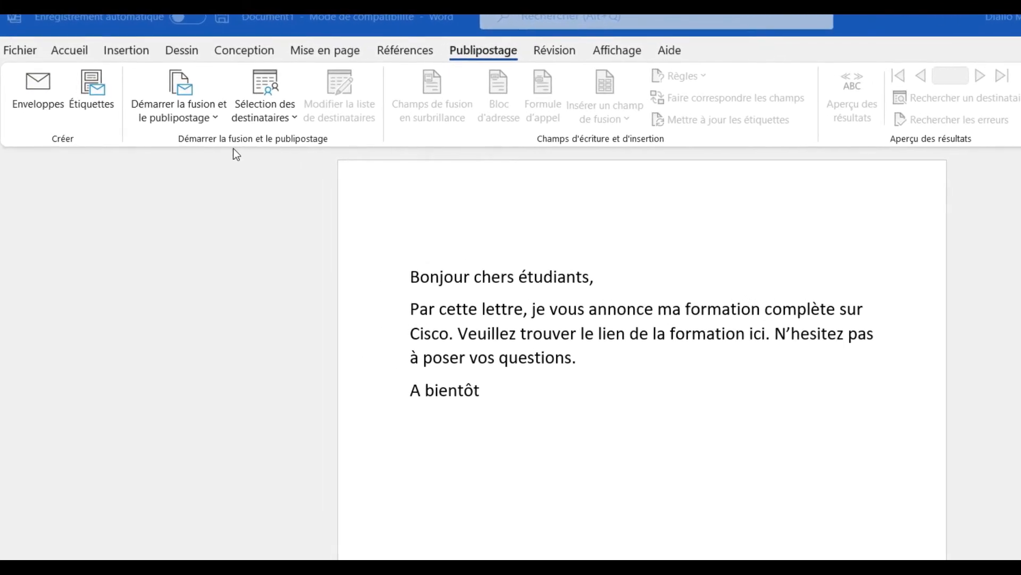
{"action": "left_click", "coordinate": [216, 123]}
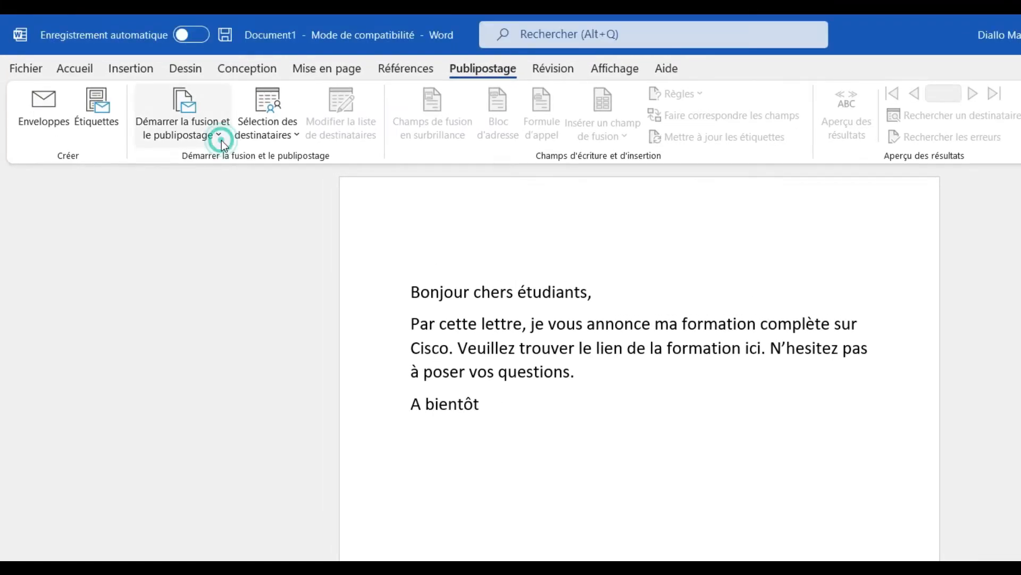
{"action": "left_click", "coordinate": [221, 140]}
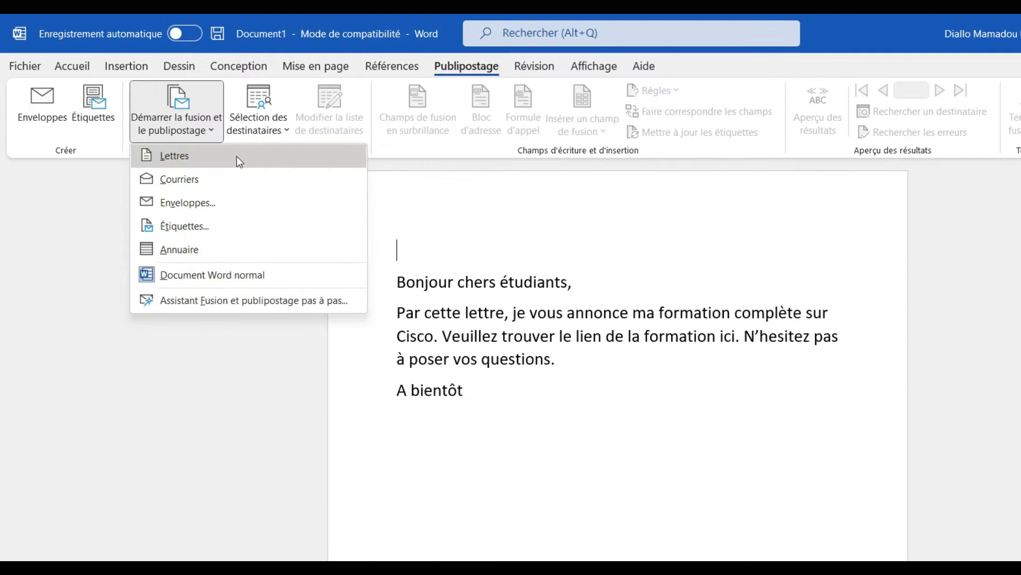
{"action": "left_click", "coordinate": [287, 133]}
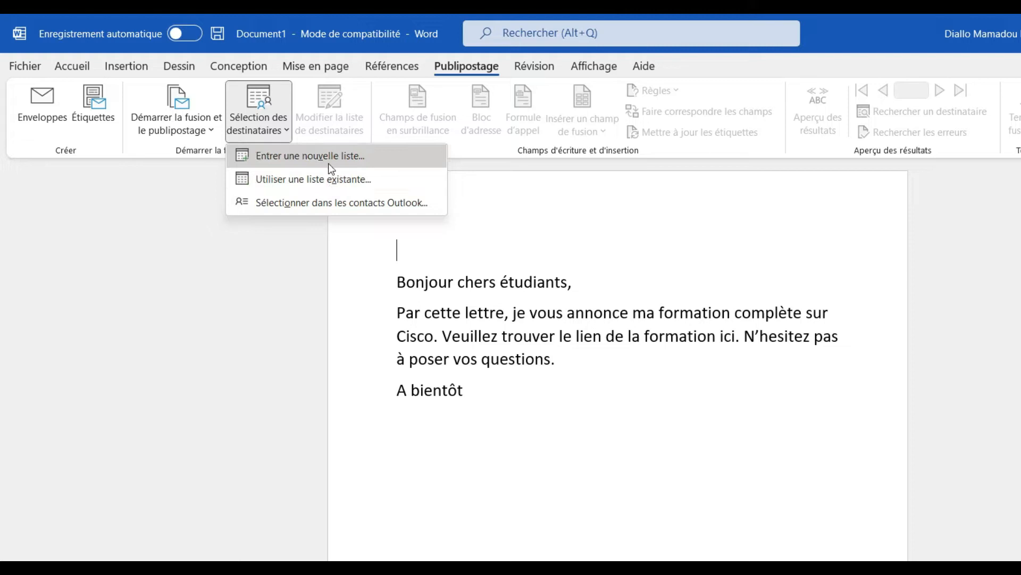
{"action": "left_click", "coordinate": [304, 180]}
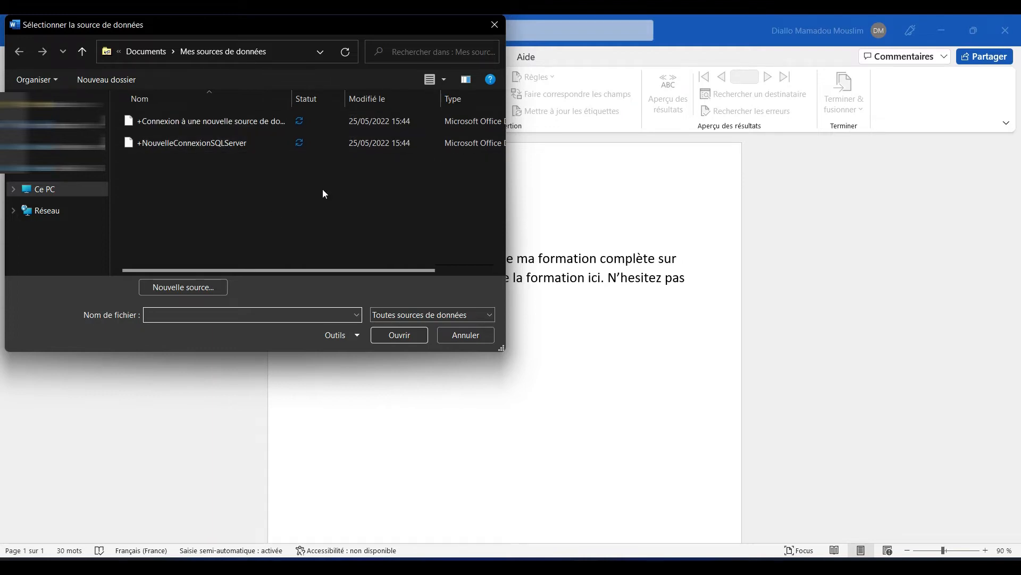
{"action": "left_click", "coordinate": [230, 126]}
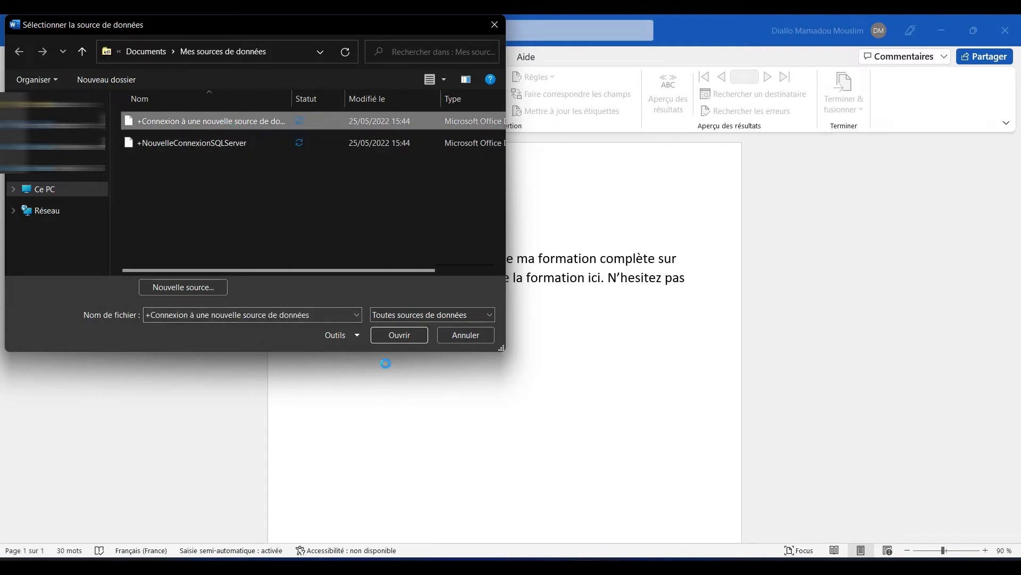
{"action": "left_click", "coordinate": [399, 339]}
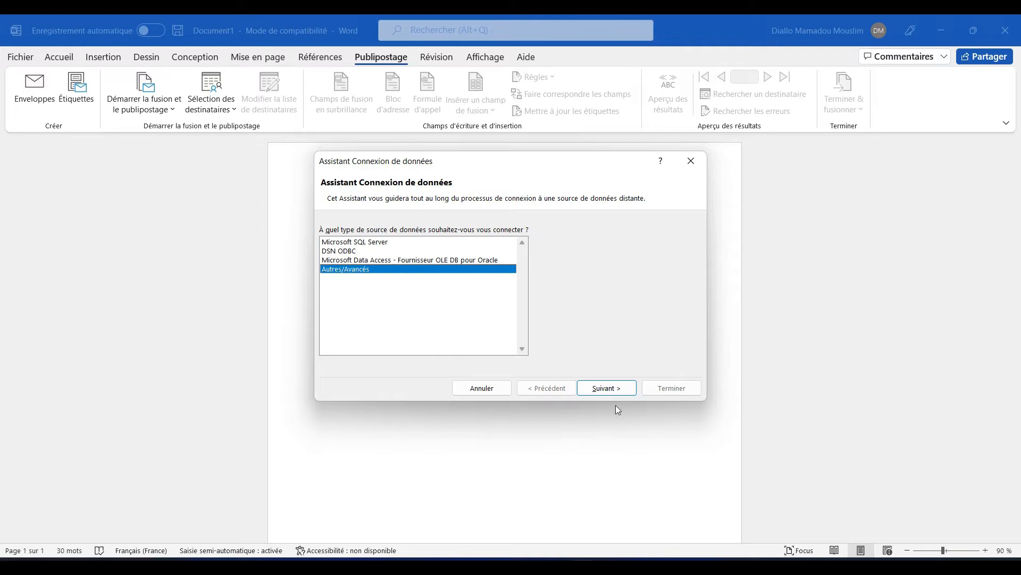
{"action": "left_click", "coordinate": [606, 388]}
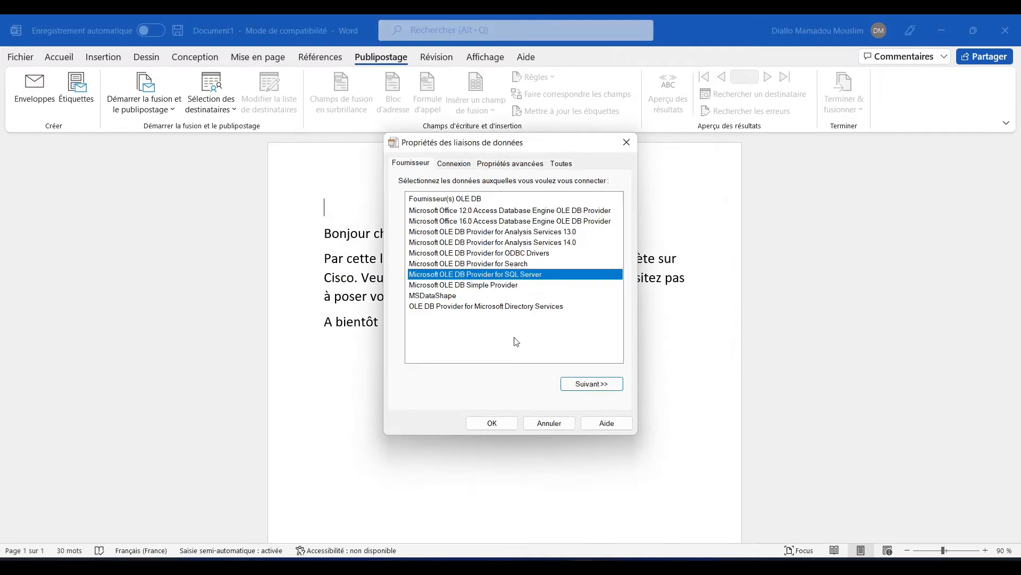
{"action": "left_click", "coordinate": [568, 426]}
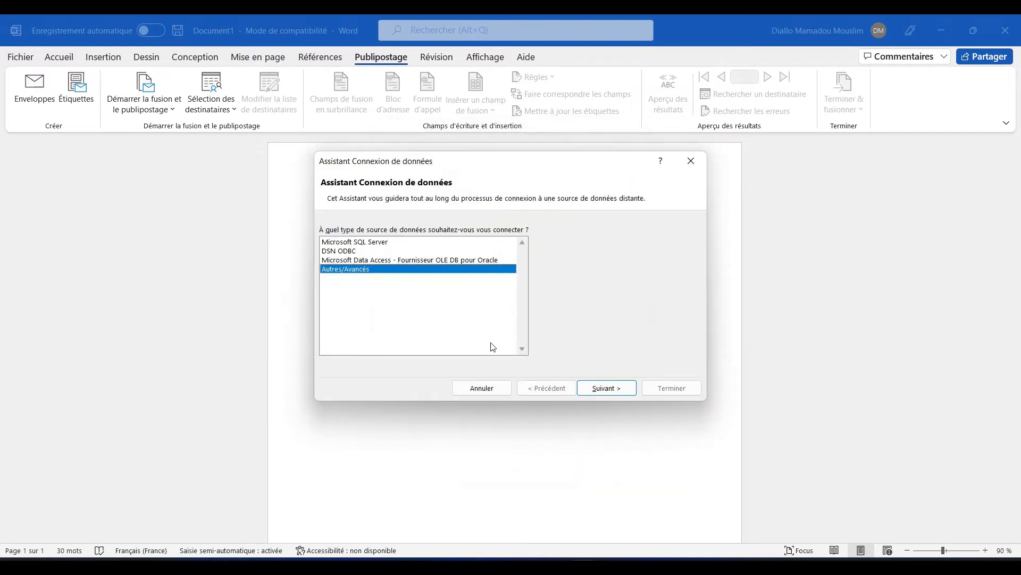
{"action": "left_click", "coordinate": [482, 388]}
Step: Use the existing list publi from the Téléchargements folder as the mail merge recipients
{"action": "left_click", "coordinate": [230, 105]}
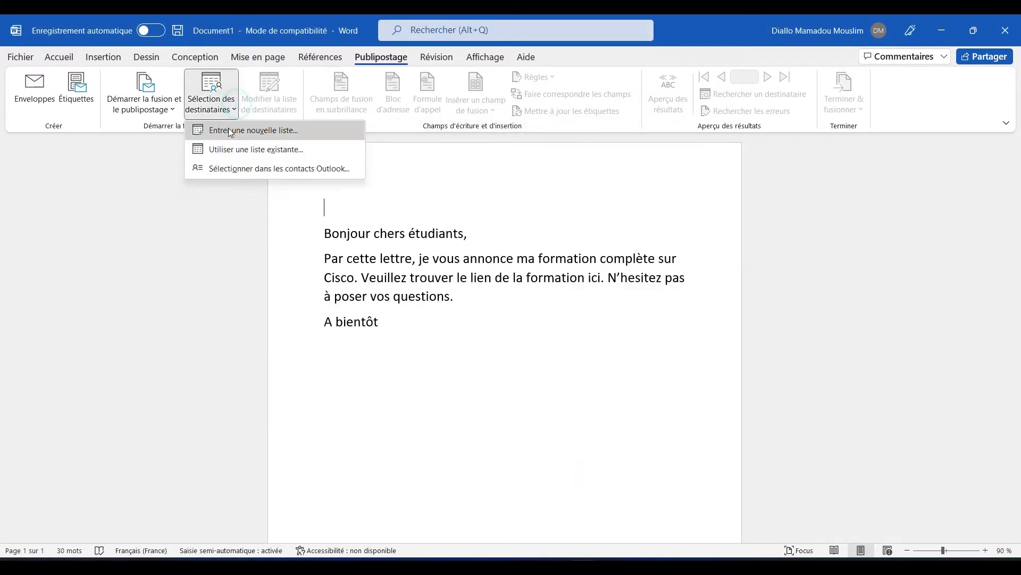
{"action": "left_click", "coordinate": [235, 152]}
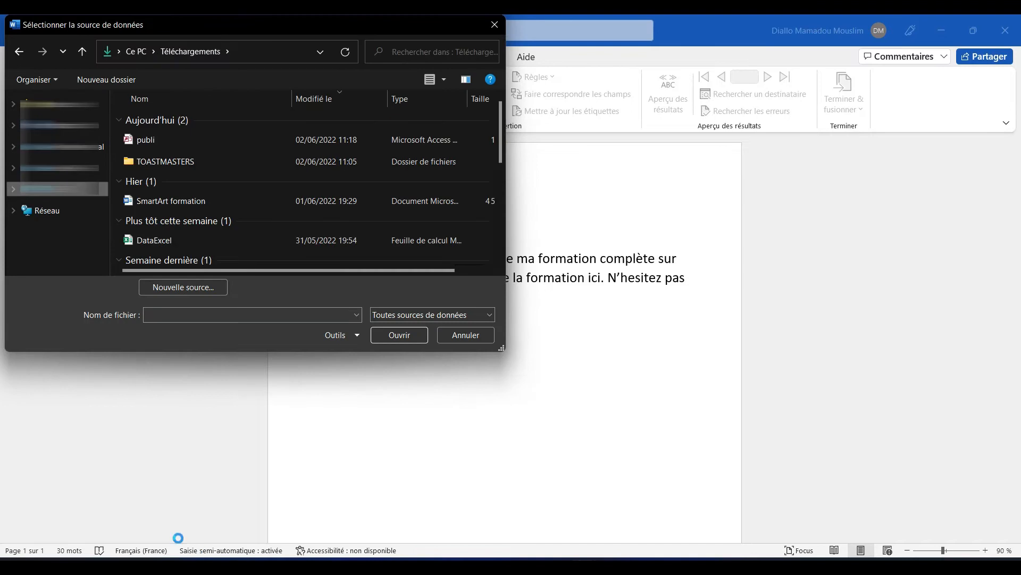
{"action": "left_click", "coordinate": [171, 146]}
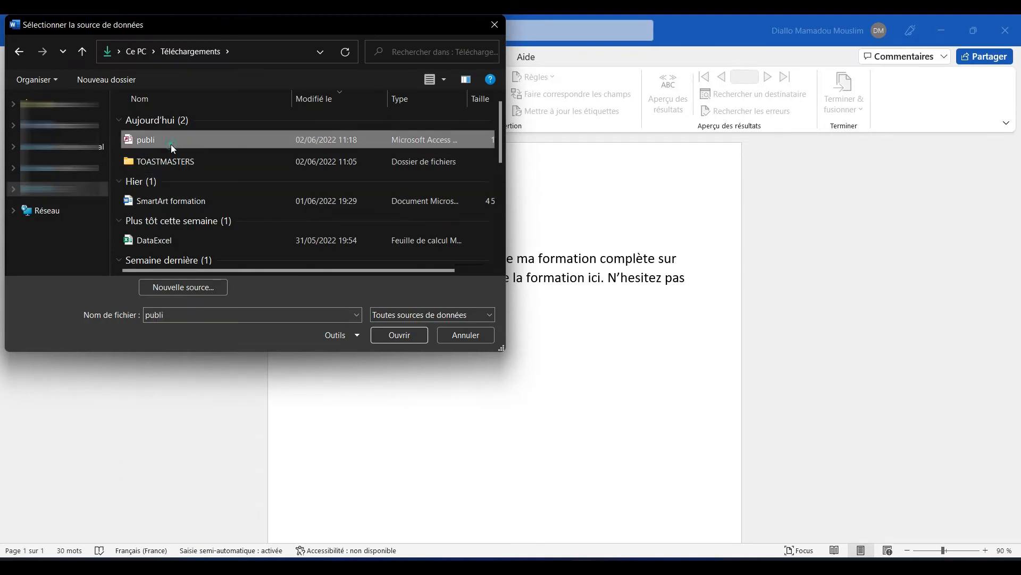
{"action": "left_click", "coordinate": [409, 339]}
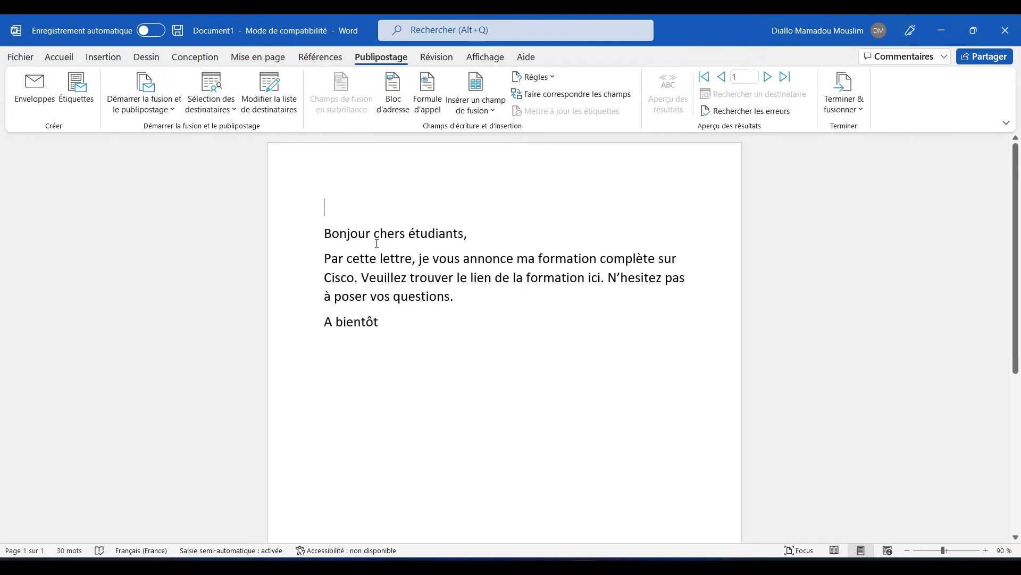
Step: Review the entries and address fields in the mail merge recipient list, including the columns further along
{"action": "left_click", "coordinate": [261, 102]}
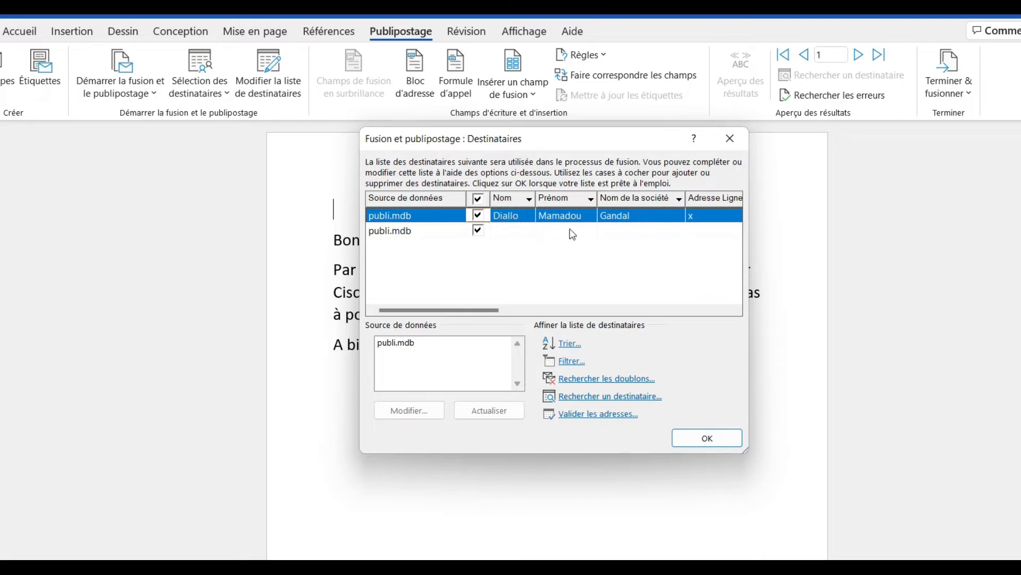
{"action": "left_click_drag", "start_coordinate": [455, 311], "coordinate": [251, 308]}
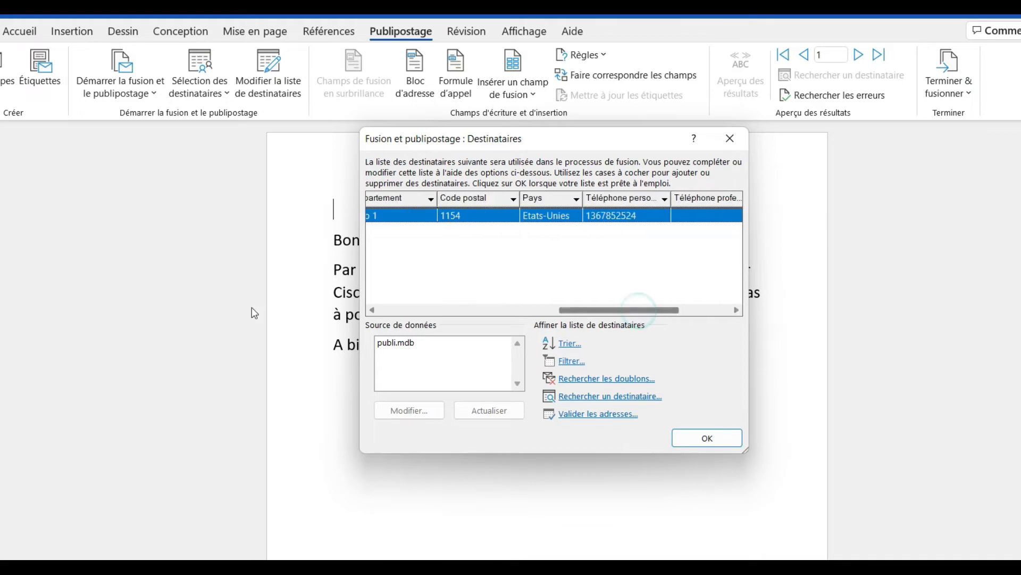
{"action": "left_click", "coordinate": [705, 439]}
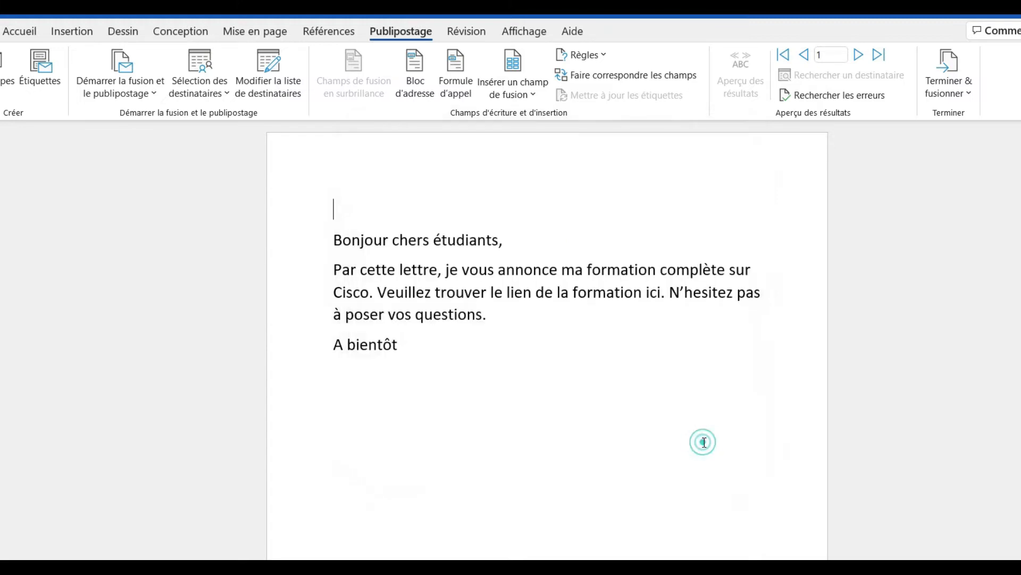
{"action": "left_click", "coordinate": [219, 97]}
{"action": "left_click", "coordinate": [236, 120]}
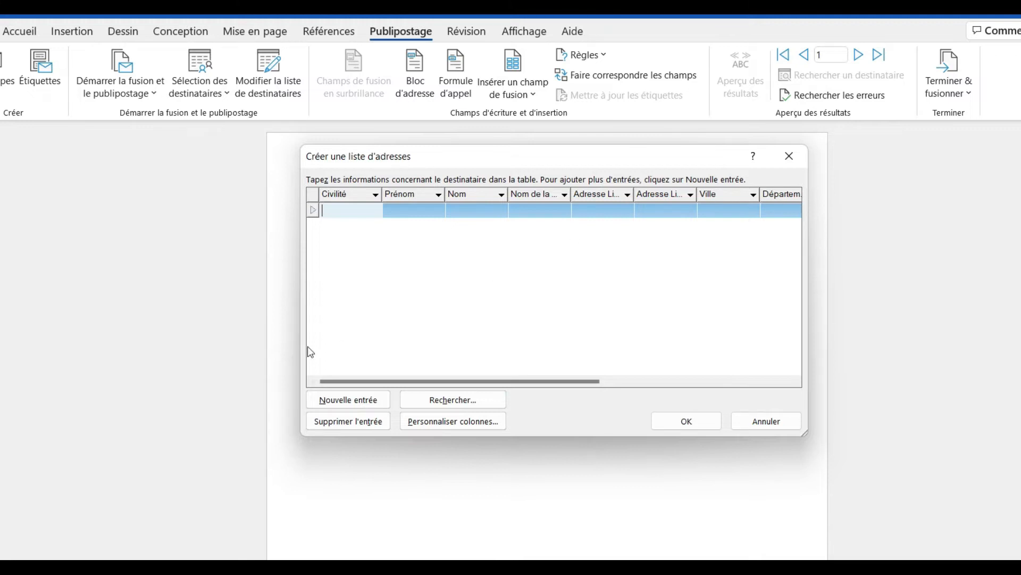
{"action": "left_click", "coordinate": [342, 403]}
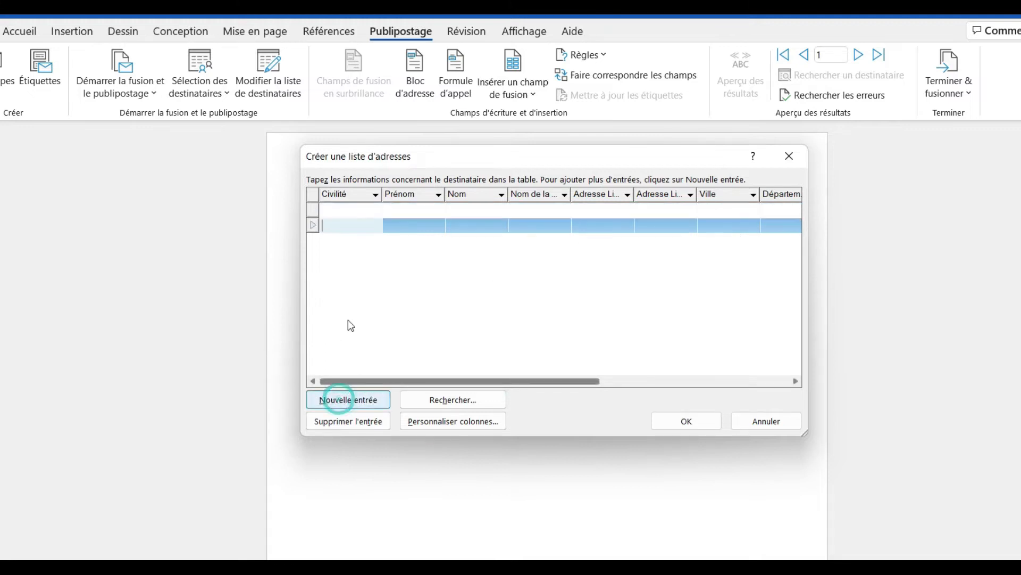
{"action": "left_click", "coordinate": [362, 402]}
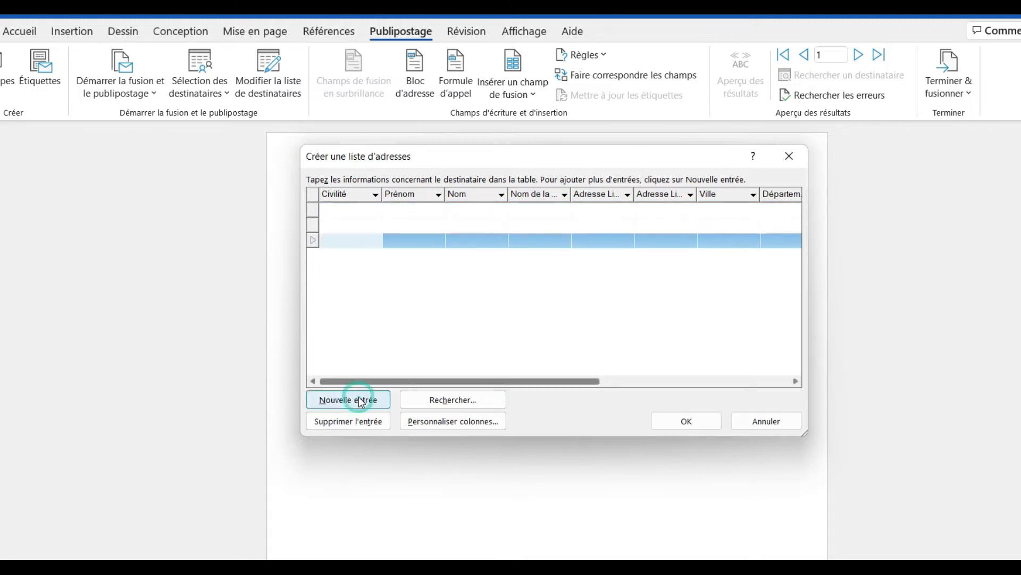
{"action": "left_click", "coordinate": [354, 423]}
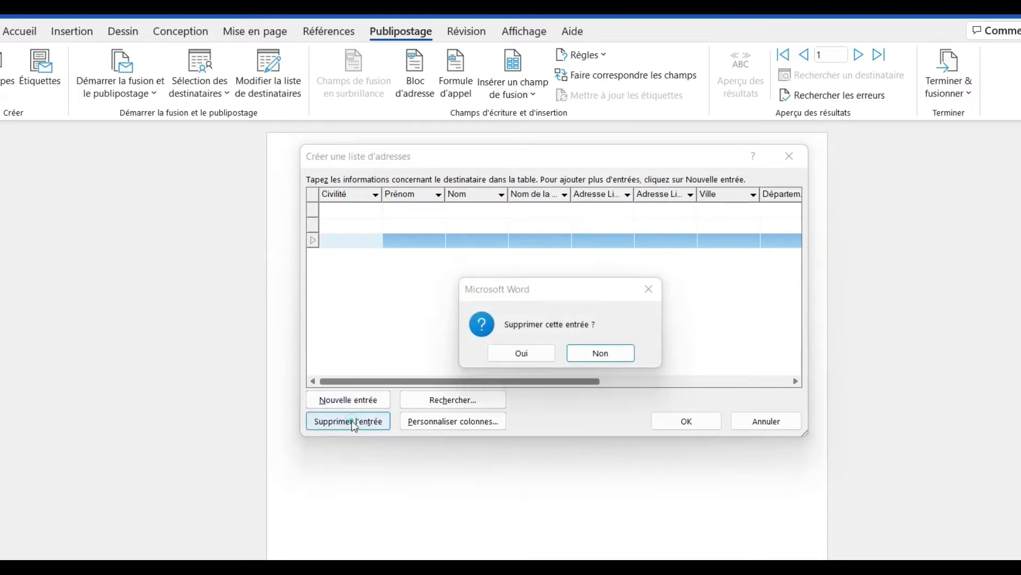
{"action": "left_click", "coordinate": [546, 353]}
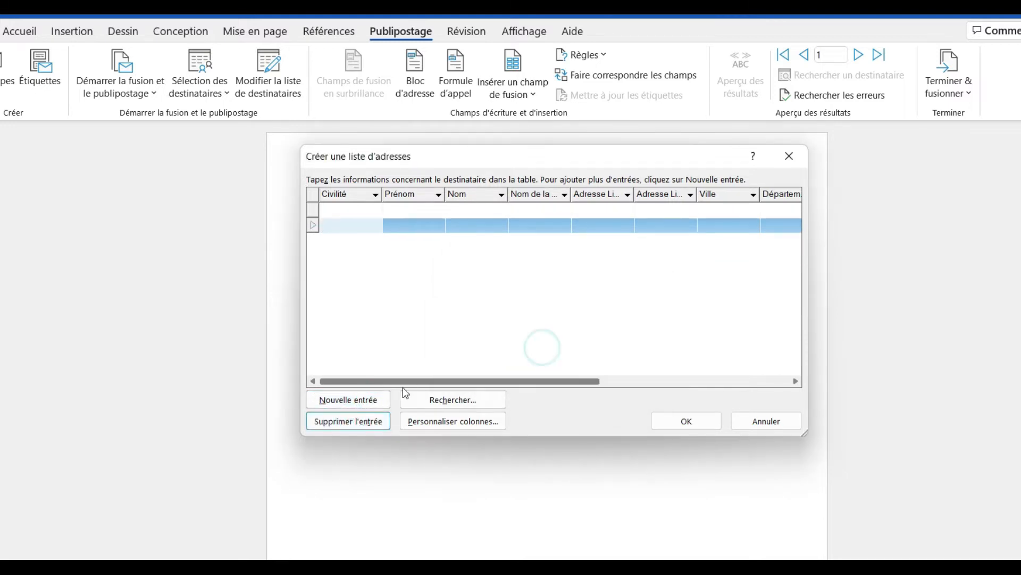
{"action": "left_click", "coordinate": [379, 415]}
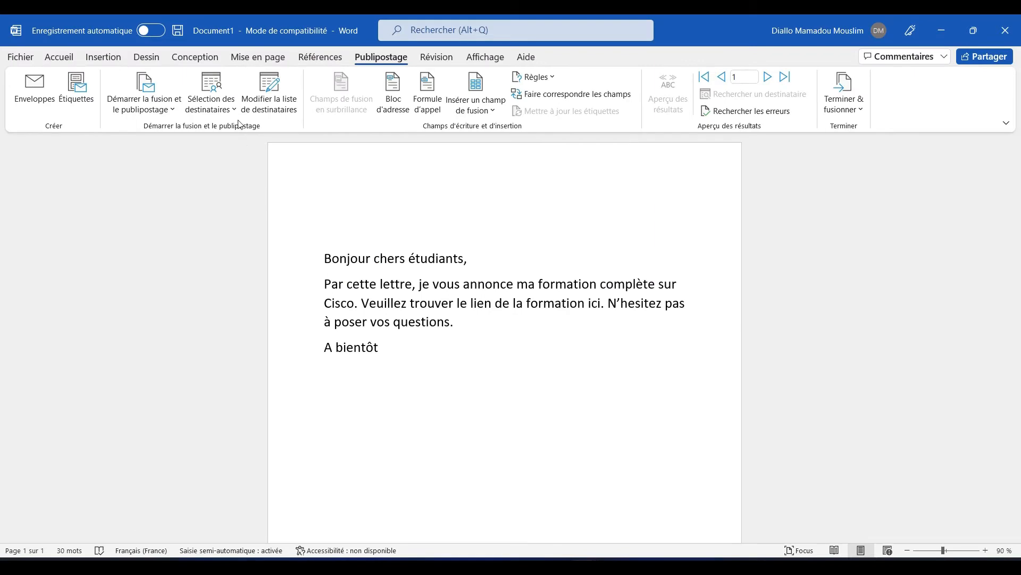
Step: Examine the form for entering a new recipient list and its customizable address fields, without creating a list
{"action": "left_click", "coordinate": [236, 116]}
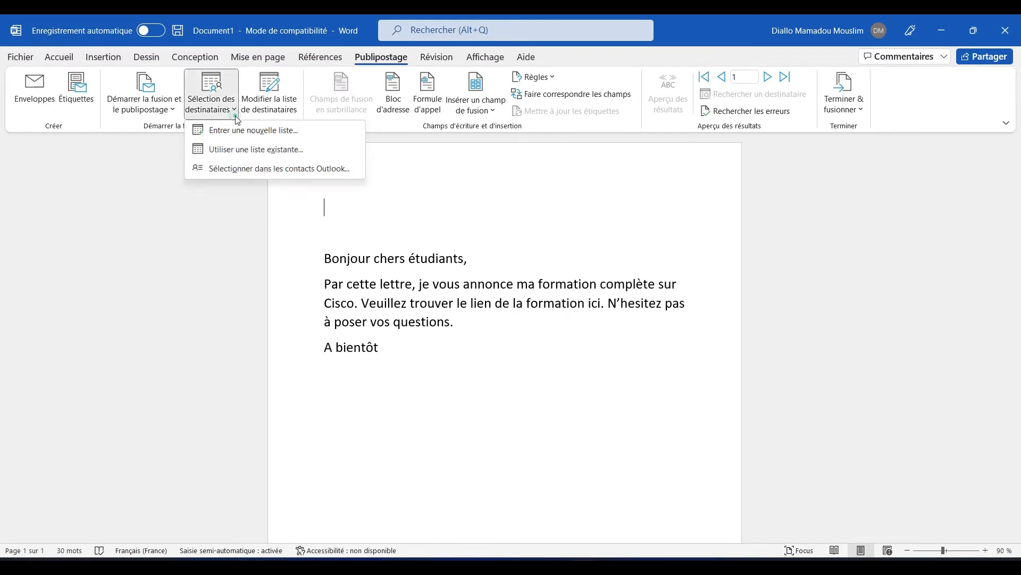
{"action": "left_click", "coordinate": [276, 139]}
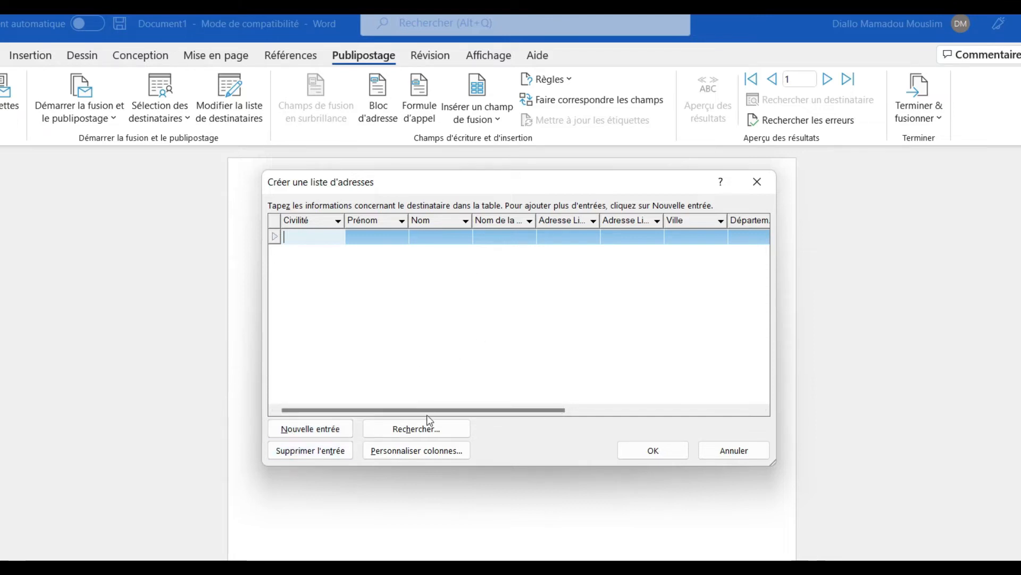
{"action": "left_click", "coordinate": [428, 453]}
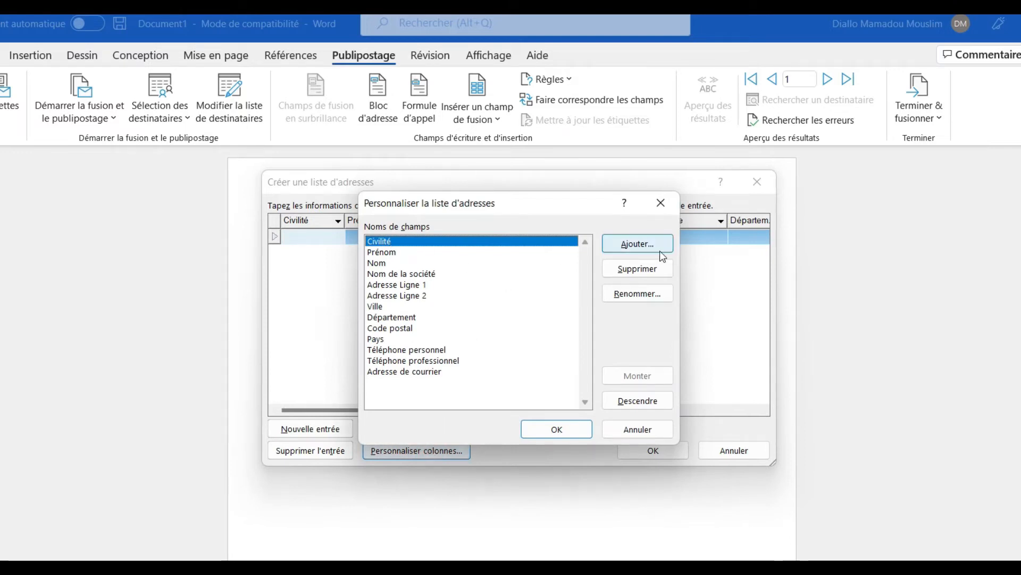
{"action": "left_click", "coordinate": [637, 244]}
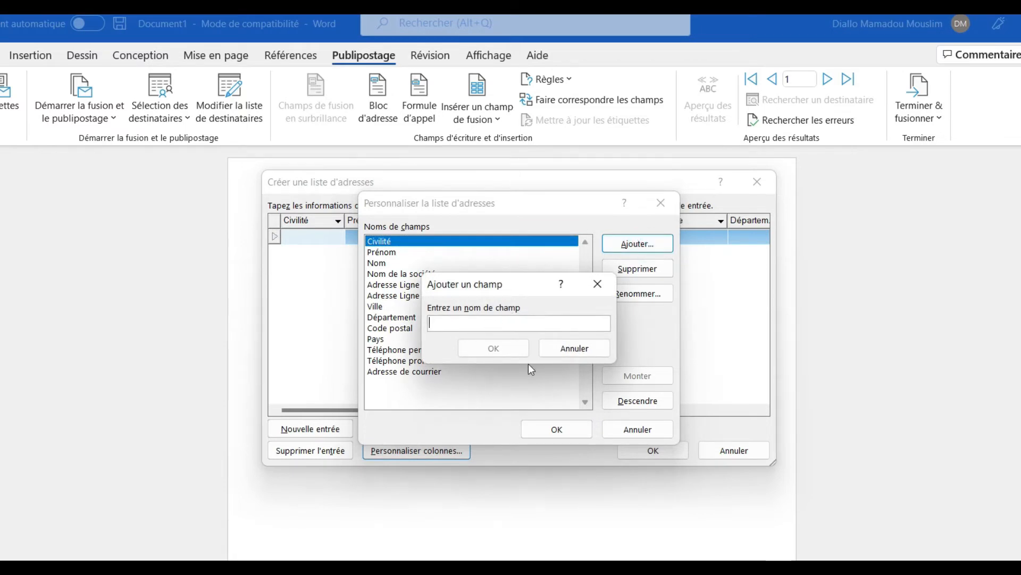
{"action": "left_click", "coordinate": [572, 347]}
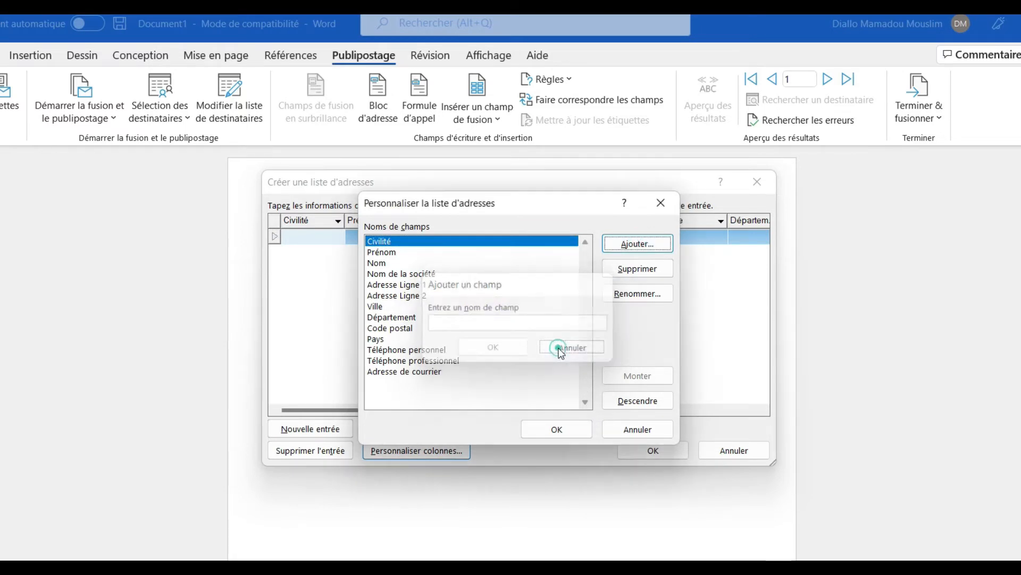
{"action": "left_click", "coordinate": [406, 317]}
{"action": "left_click", "coordinate": [399, 361]}
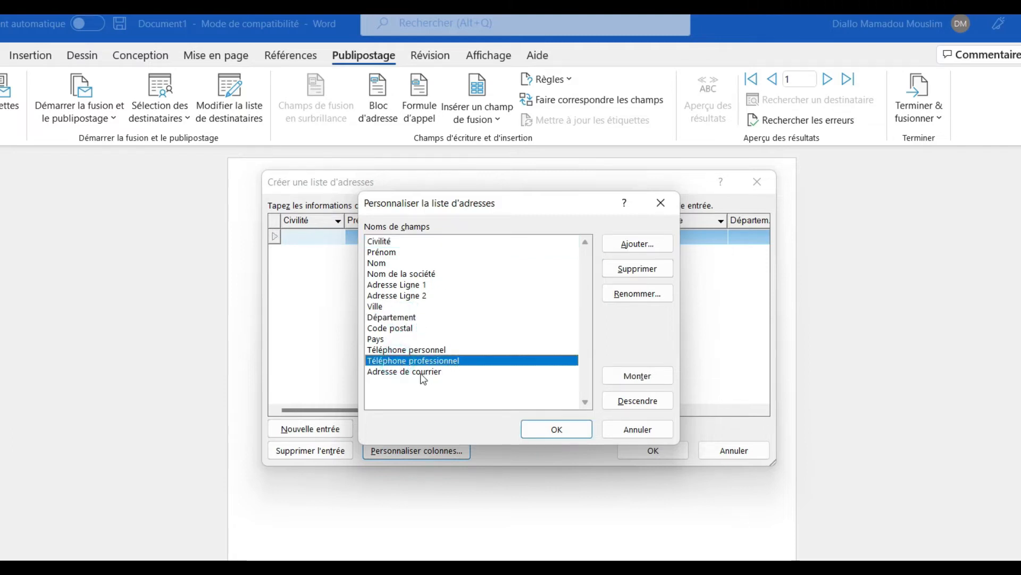
{"action": "left_click", "coordinate": [426, 373]}
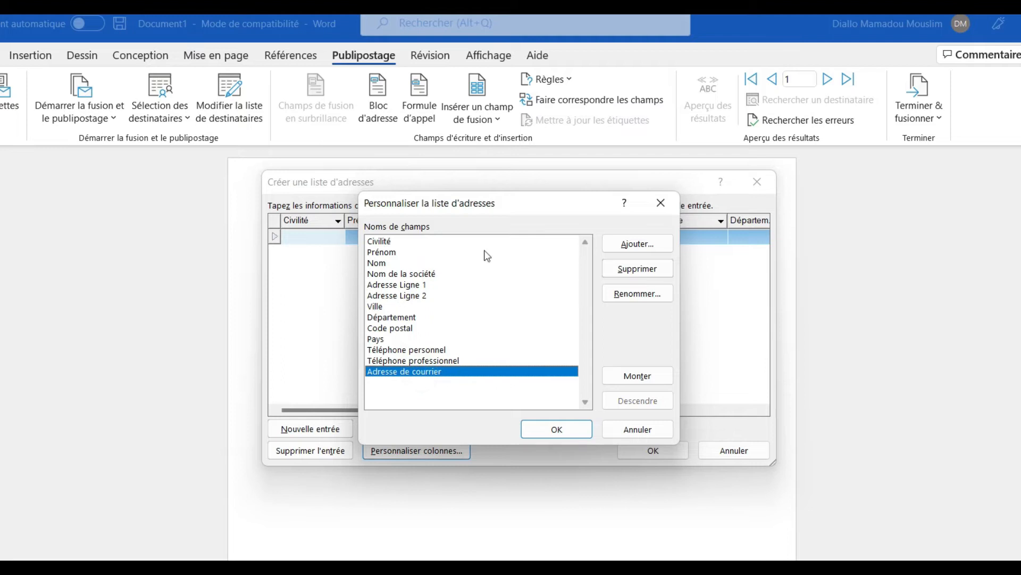
{"action": "left_click", "coordinate": [550, 439]}
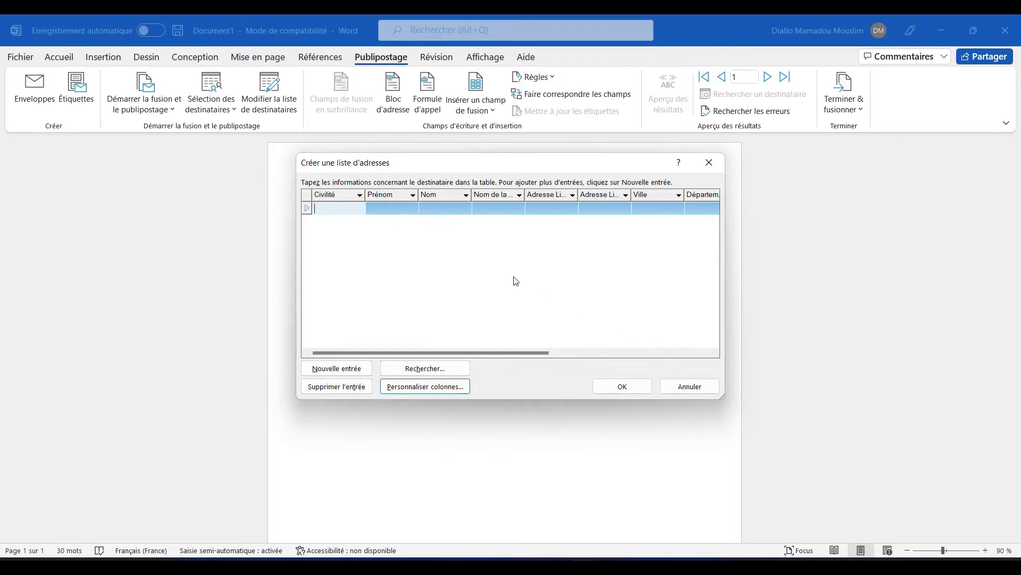
{"action": "left_click", "coordinate": [670, 390]}
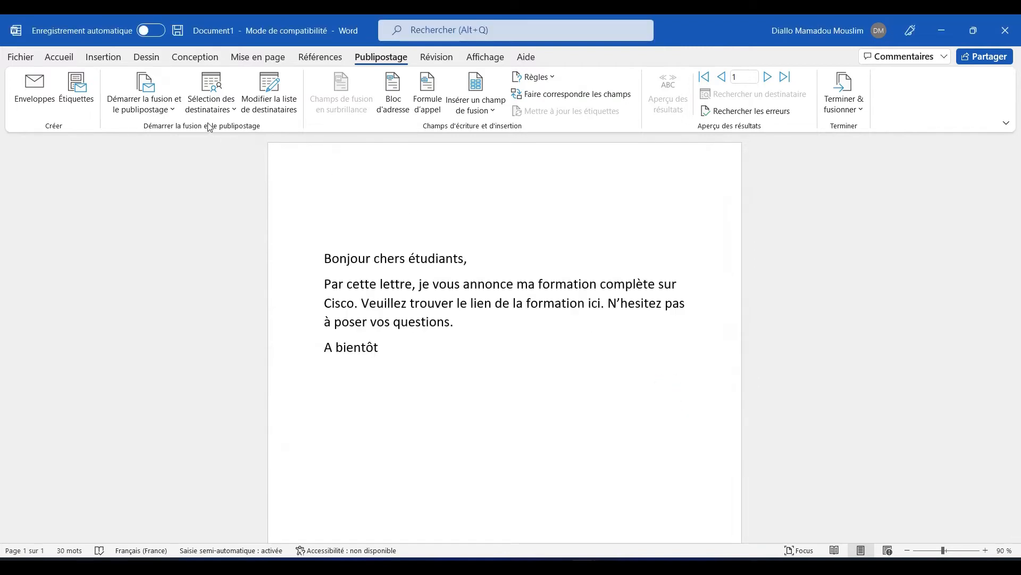
{"action": "left_click", "coordinate": [240, 104]}
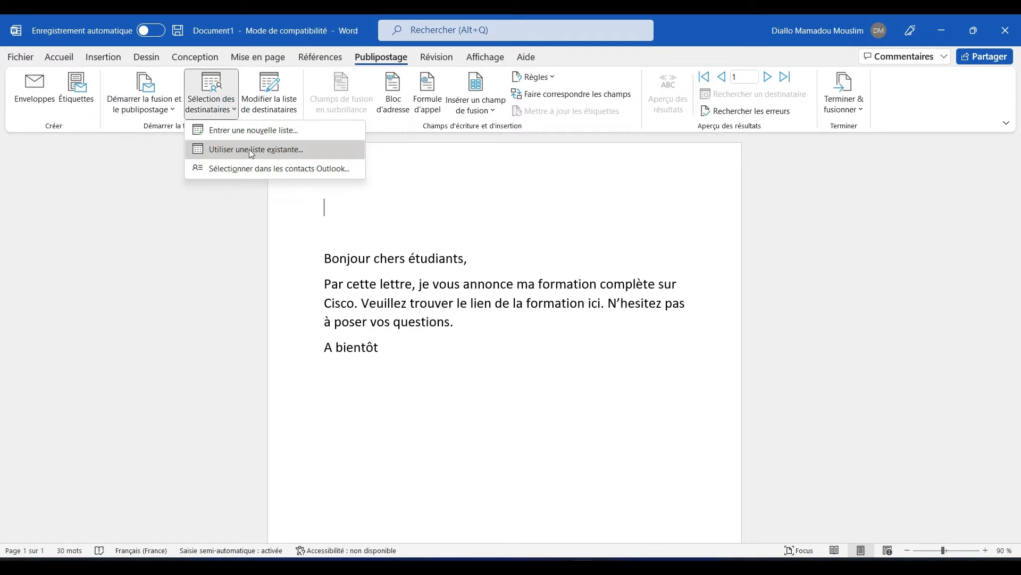
{"action": "left_click", "coordinate": [352, 269]}
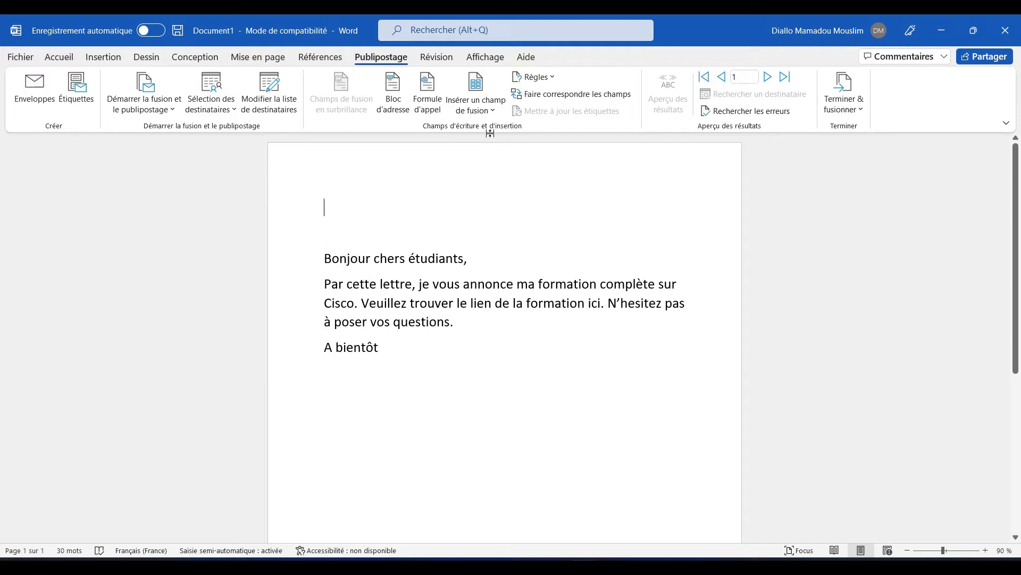
Step: Insert the Civilité merge field on the empty first line of the letter and turn off the results preview
{"action": "left_click", "coordinate": [491, 109]}
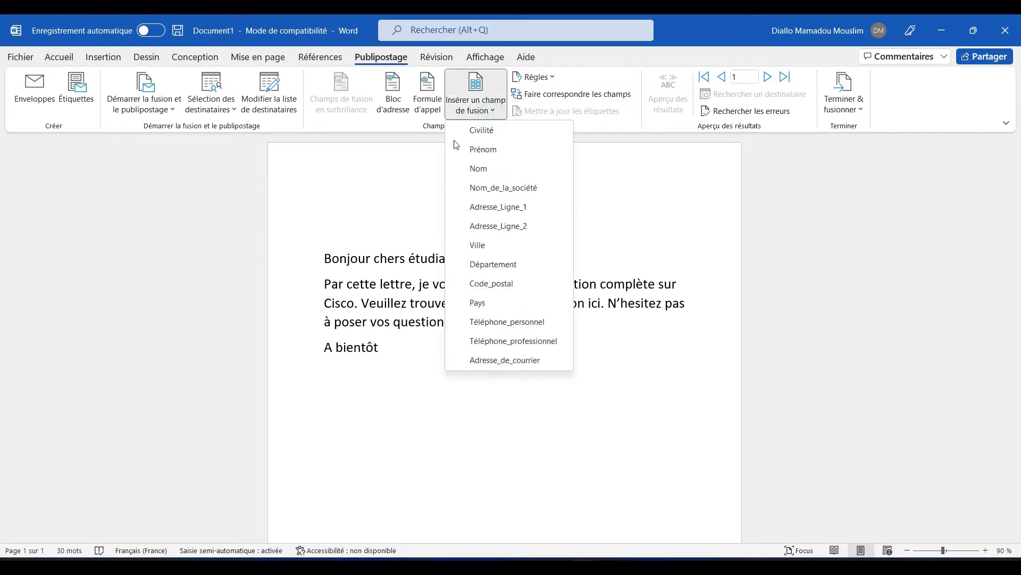
{"action": "left_click", "coordinate": [491, 139]}
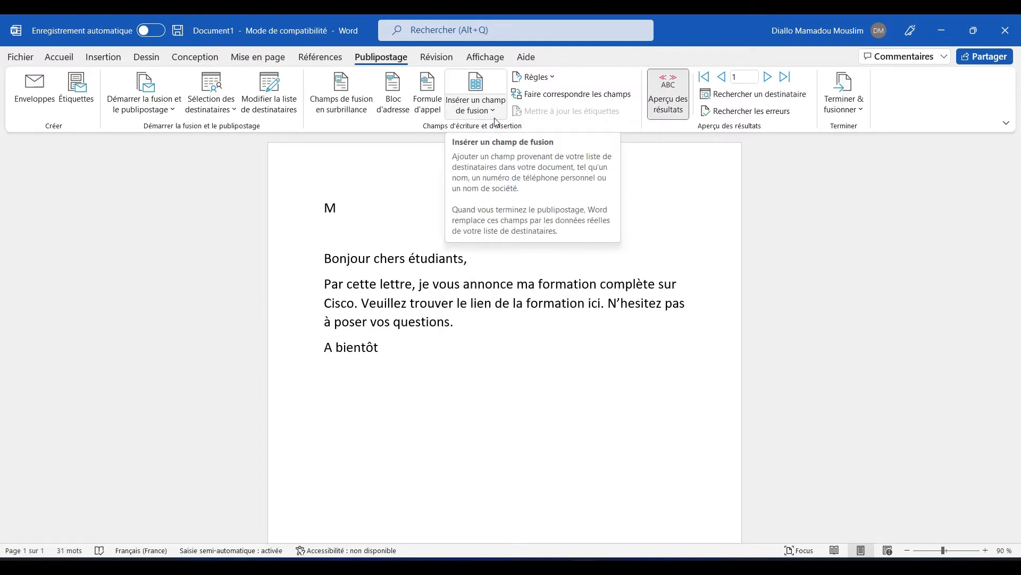
{"action": "left_click", "coordinate": [346, 206]}
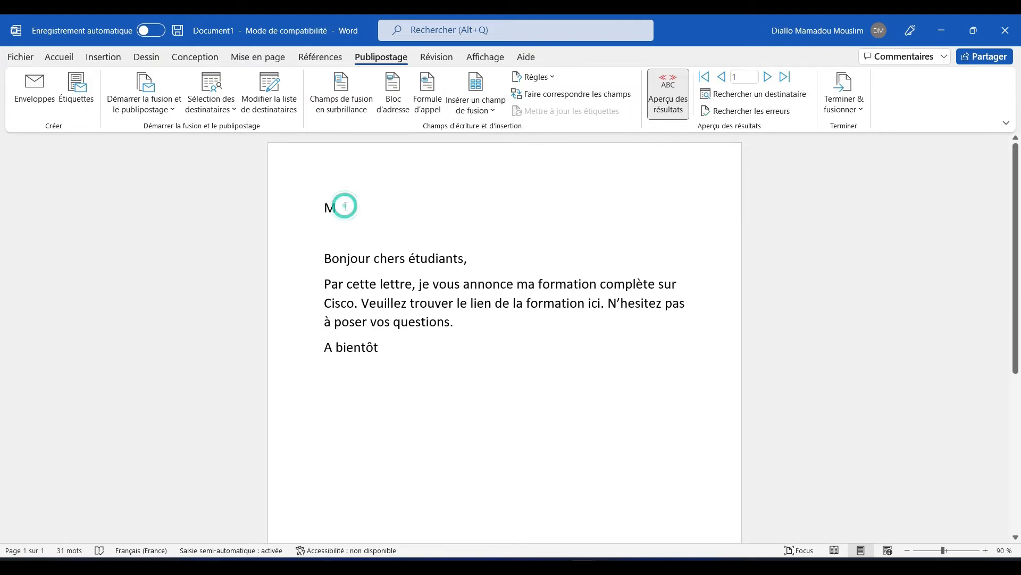
{"action": "left_click", "coordinate": [658, 118]}
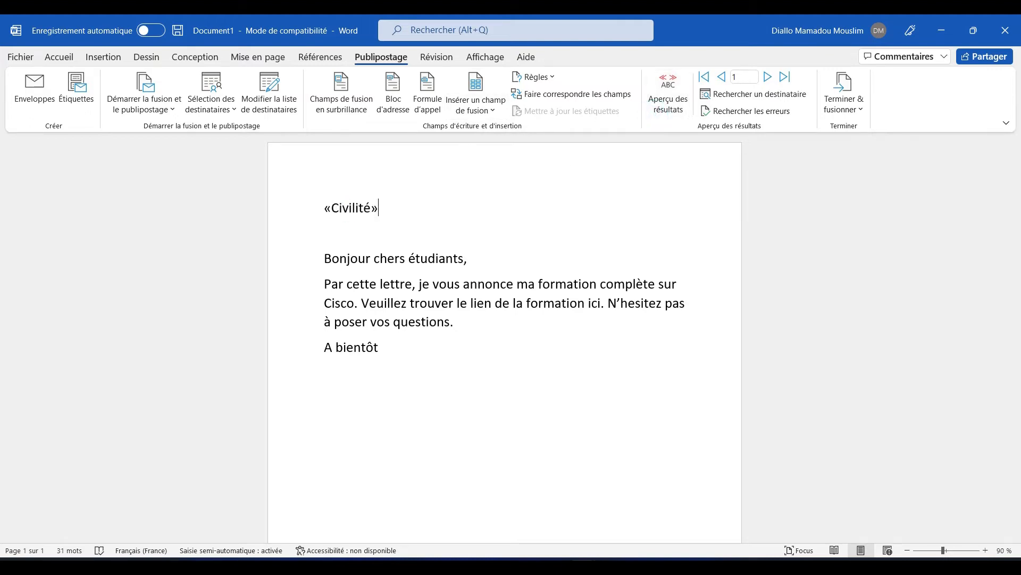
Step: Insert the Prénom, Nom and Nom_de_la_société merge fields on separate lines below Civilité
{"action": "key", "text": "Return"}
{"action": "left_click", "coordinate": [499, 112]}
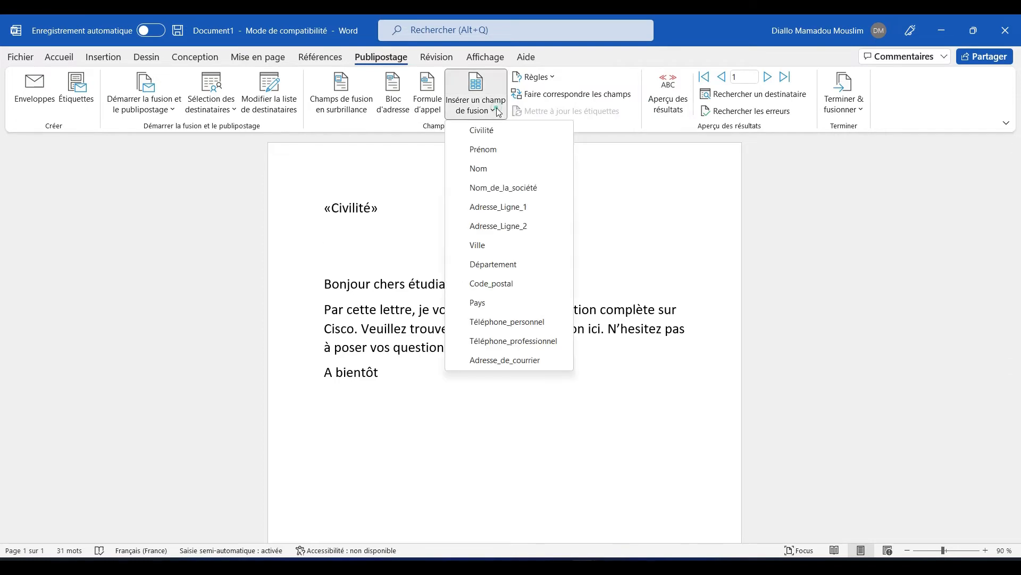
{"action": "left_click", "coordinate": [495, 149]}
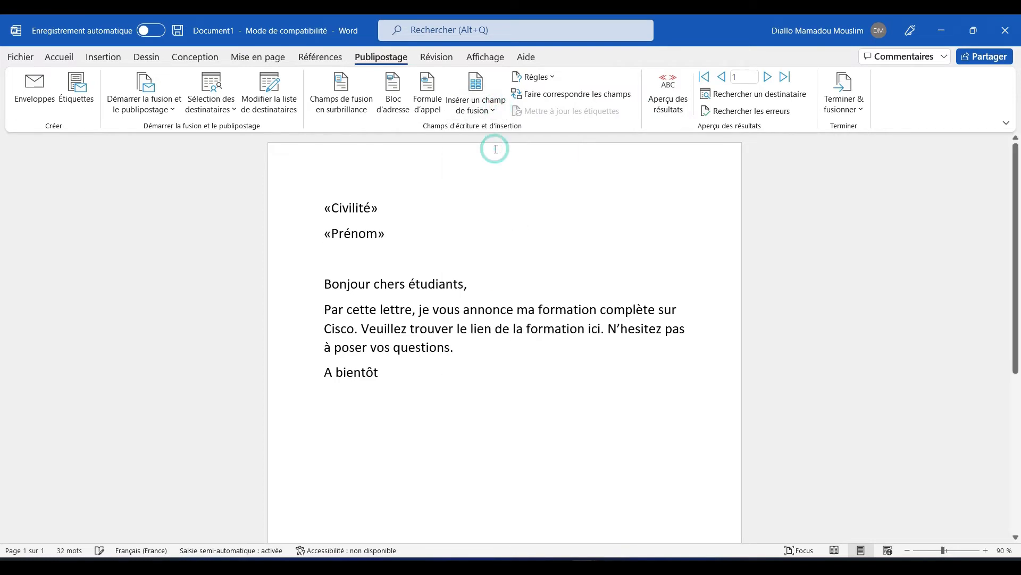
{"action": "key", "text": "Return"}
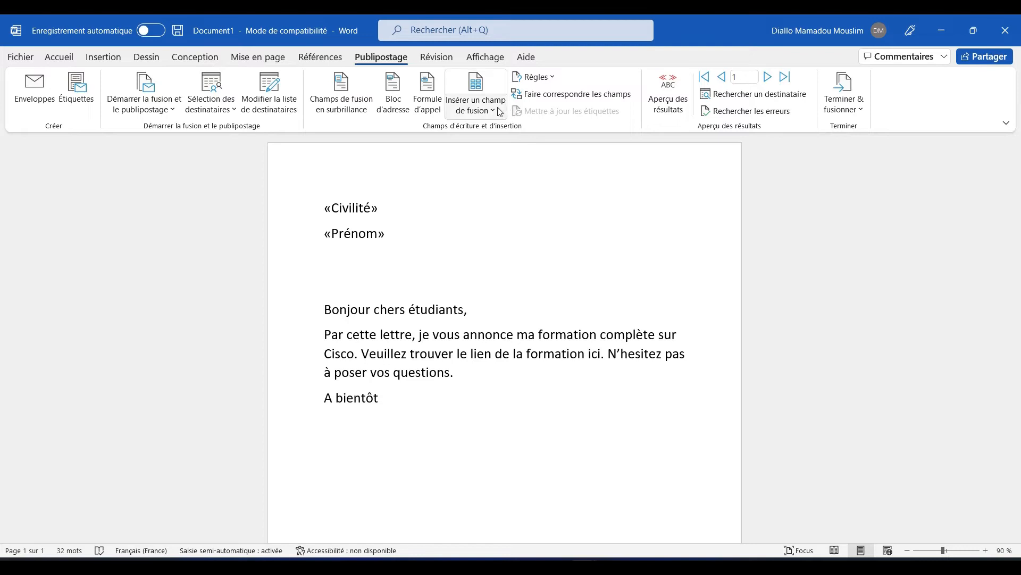
{"action": "left_click", "coordinate": [500, 110]}
{"action": "left_click", "coordinate": [490, 175]}
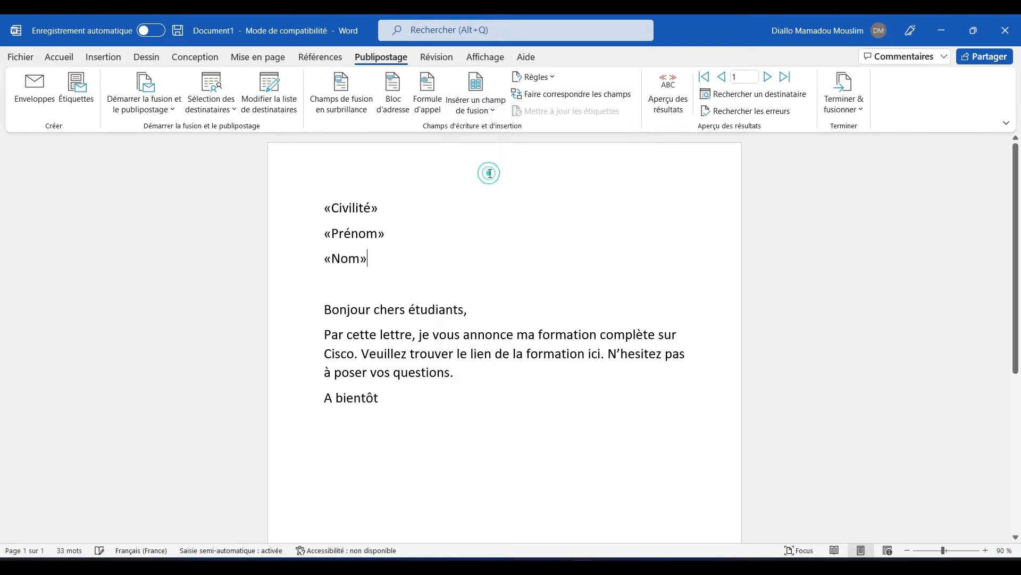
{"action": "key", "text": "Return"}
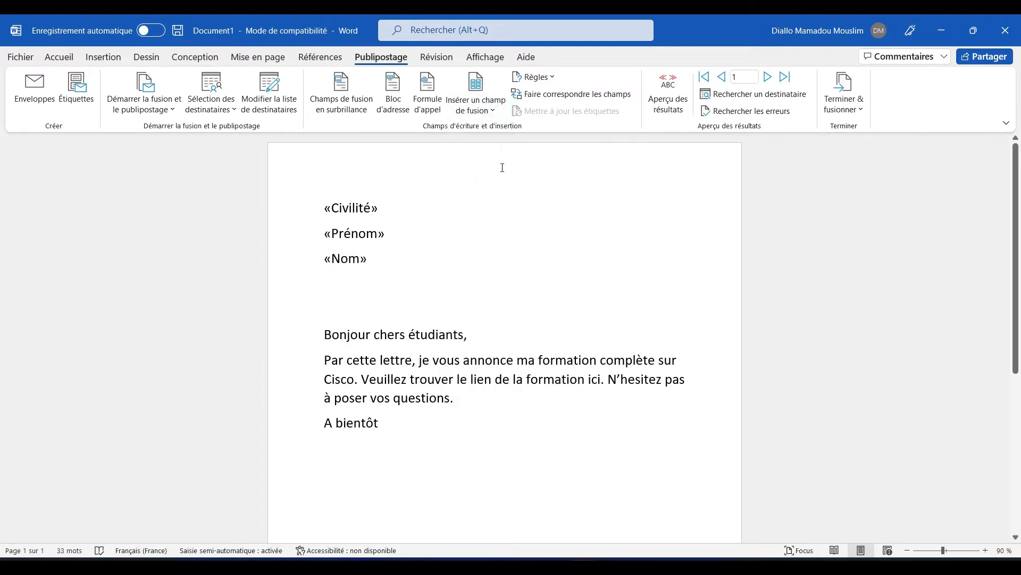
{"action": "left_click", "coordinate": [497, 114]}
{"action": "left_click", "coordinate": [506, 185]}
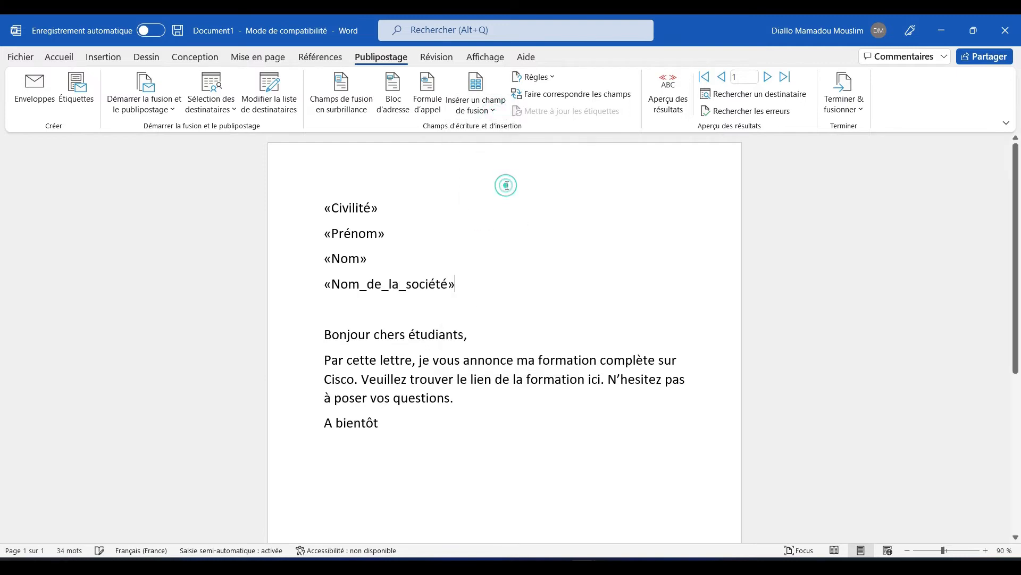
Step: Insert the Ville merge field on its own line below Nom_de_la_société, and the Pays field on a separate line above Ville
{"action": "left_click", "coordinate": [492, 106]}
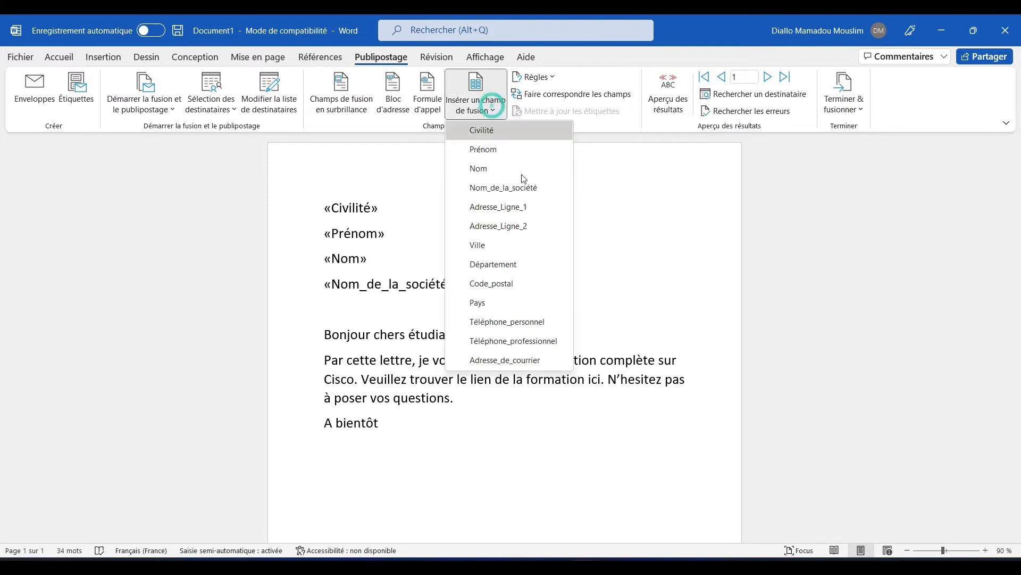
{"action": "left_click", "coordinate": [520, 243]}
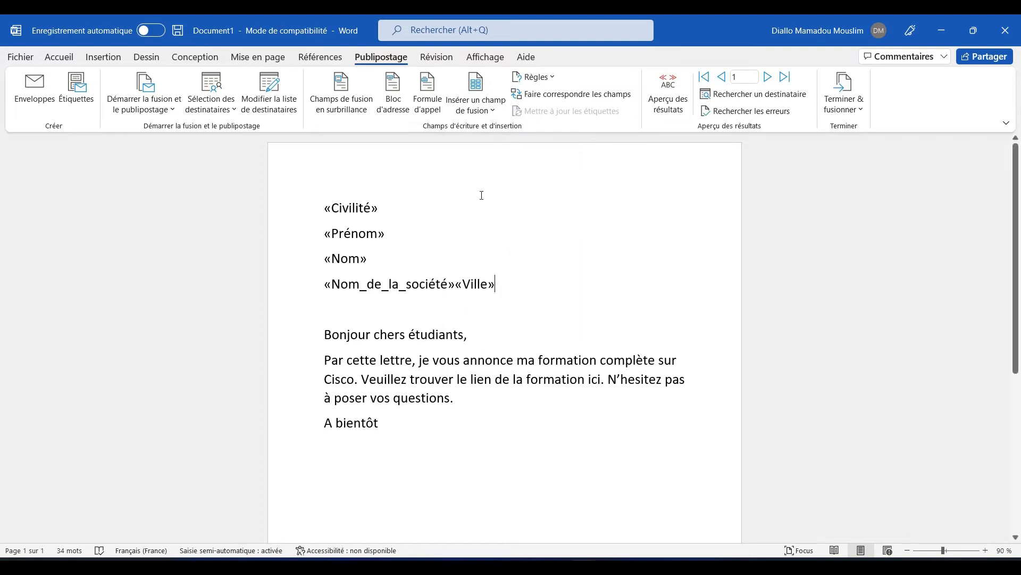
{"action": "left_click", "coordinate": [456, 283]}
{"action": "key", "text": "Return"}
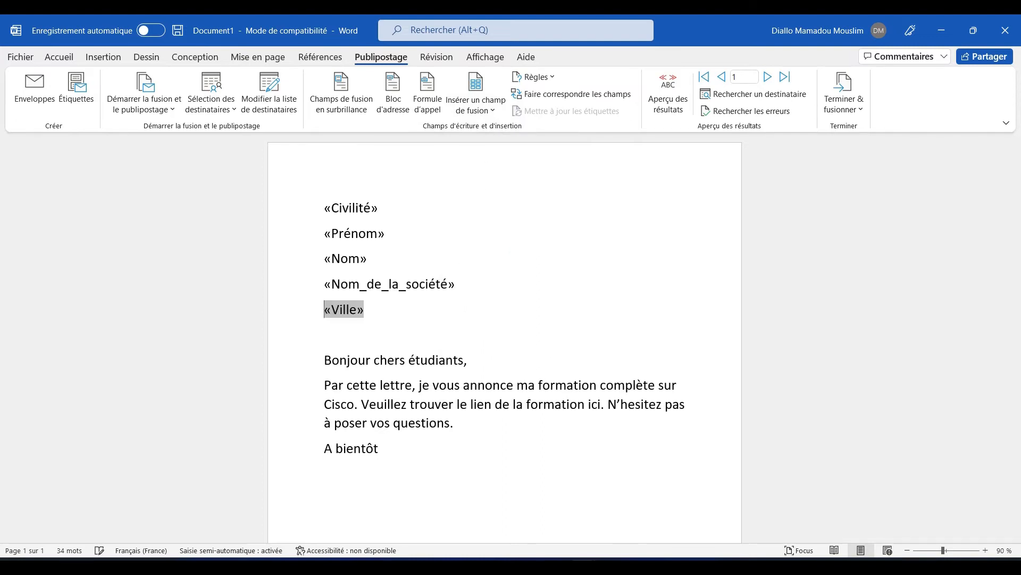
{"action": "left_click", "coordinate": [495, 109]}
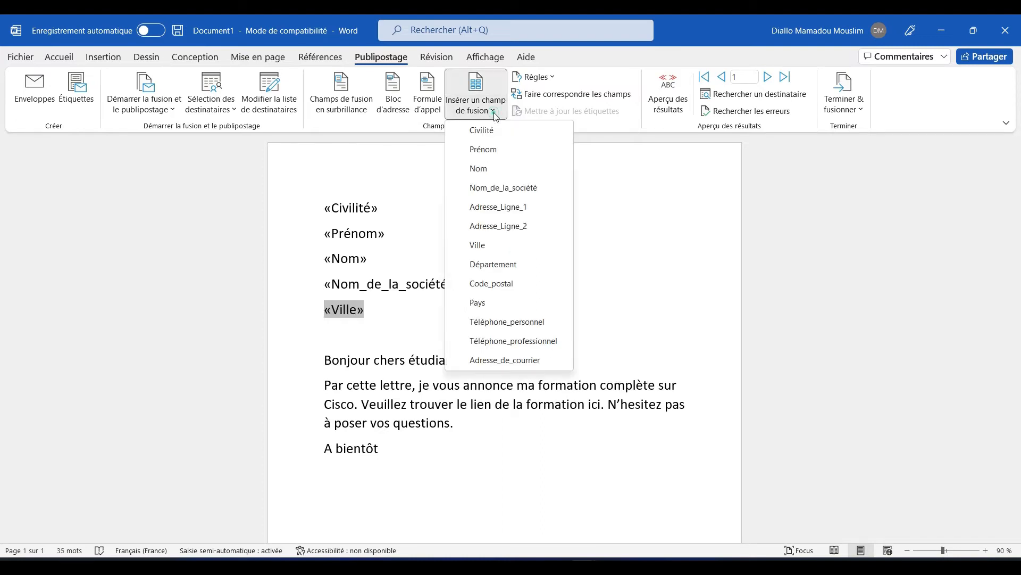
{"action": "left_click", "coordinate": [493, 302]}
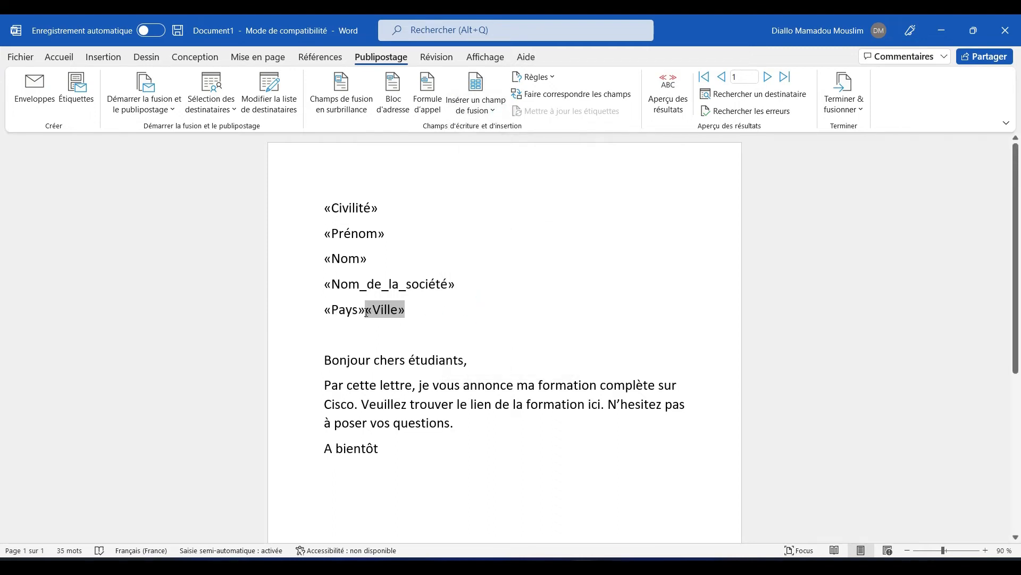
{"action": "key", "text": "Return"}
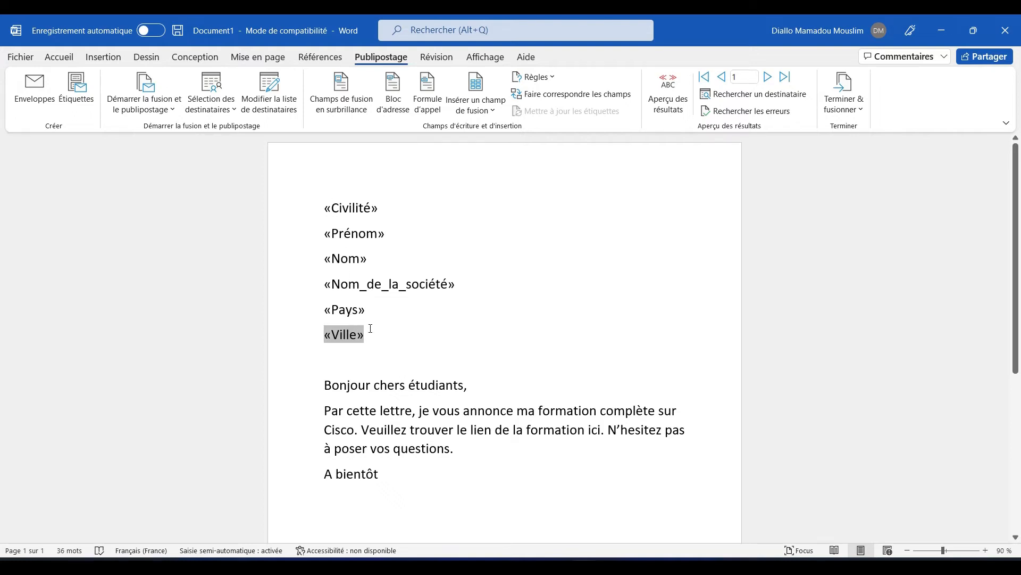
Step: Preview the merge results in the letter and display the document's page thumbnails
{"action": "left_click", "coordinate": [671, 101]}
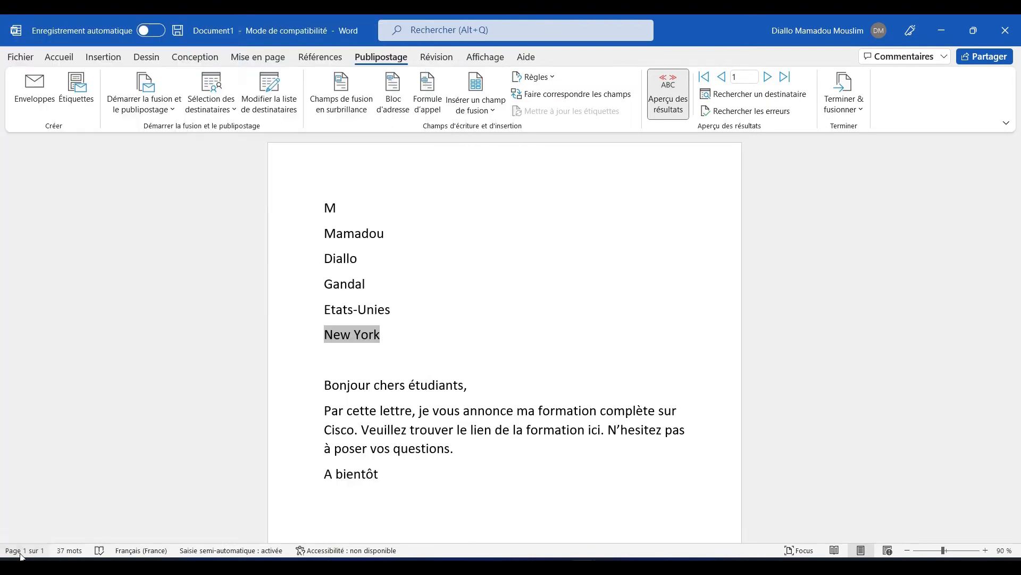
{"action": "left_click", "coordinate": [20, 550]}
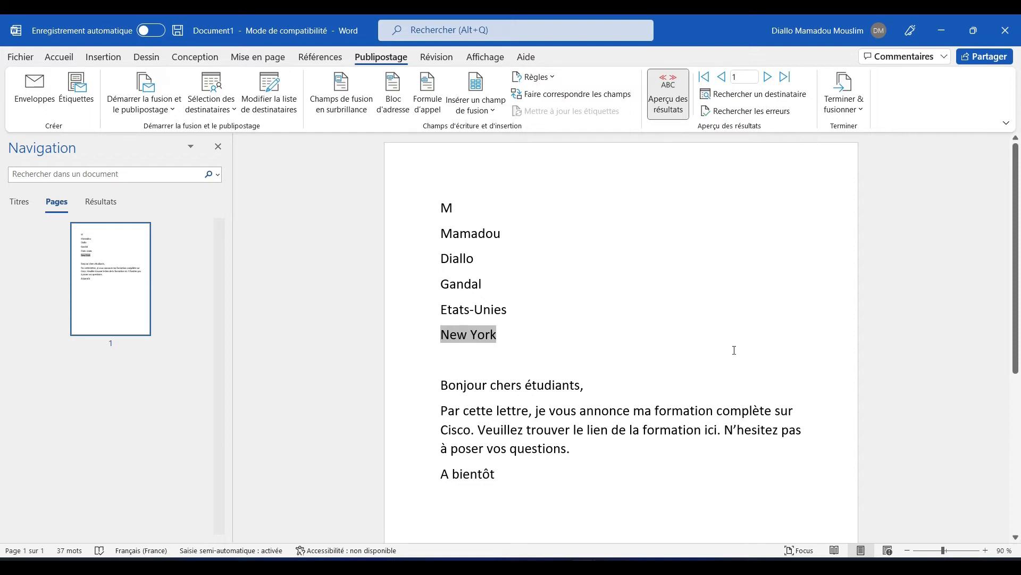
{"action": "left_click", "coordinate": [601, 260]}
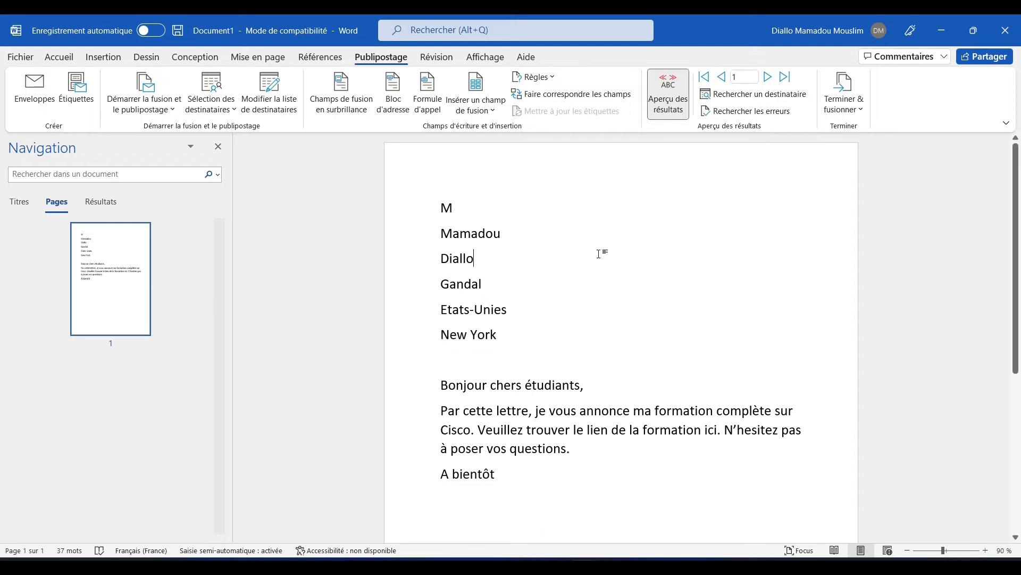
Step: Merge all records into a new document of individual letters and go to its second page
{"action": "left_click", "coordinate": [855, 106]}
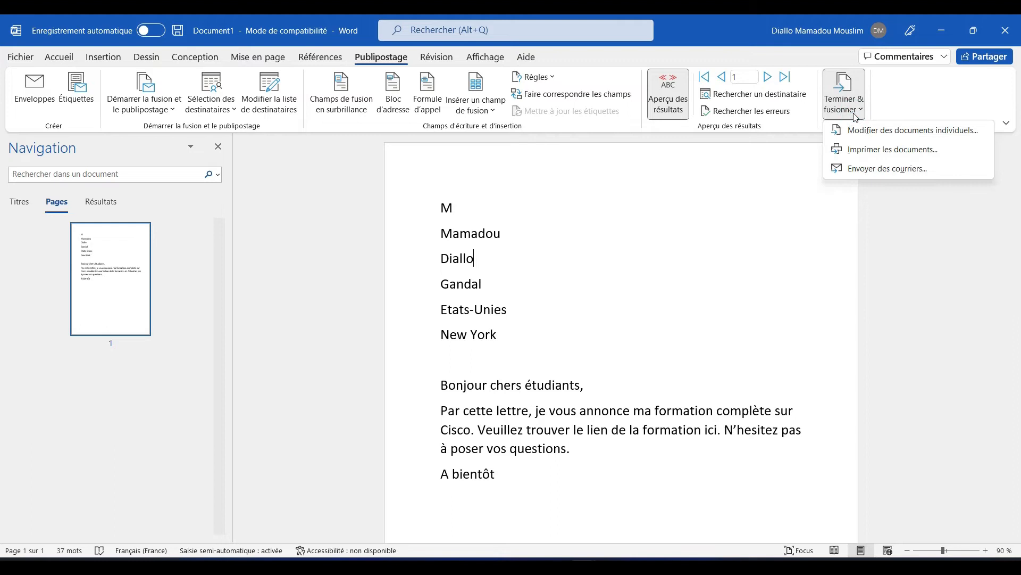
{"action": "left_click", "coordinate": [889, 131]}
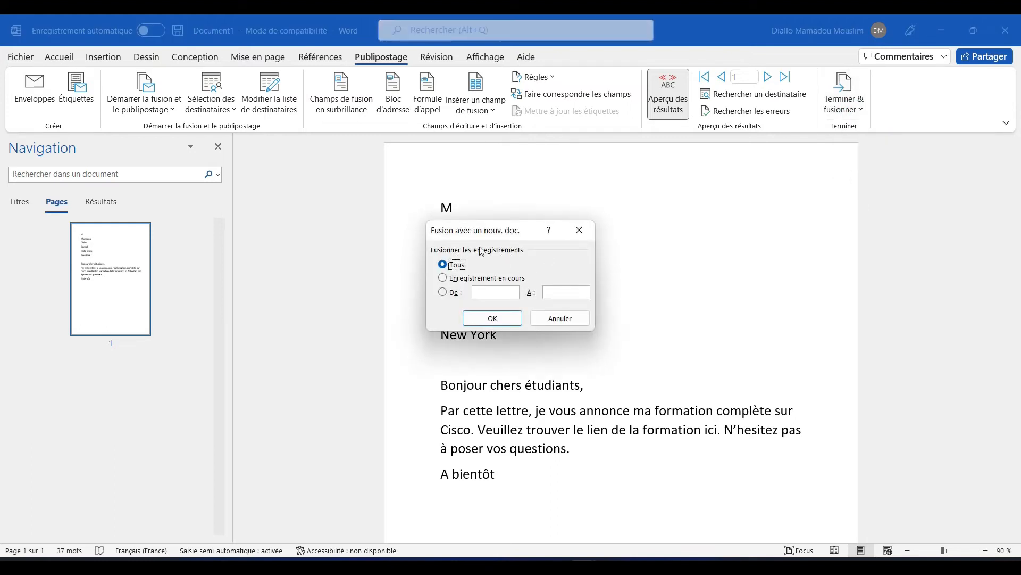
{"action": "left_click", "coordinate": [496, 321]}
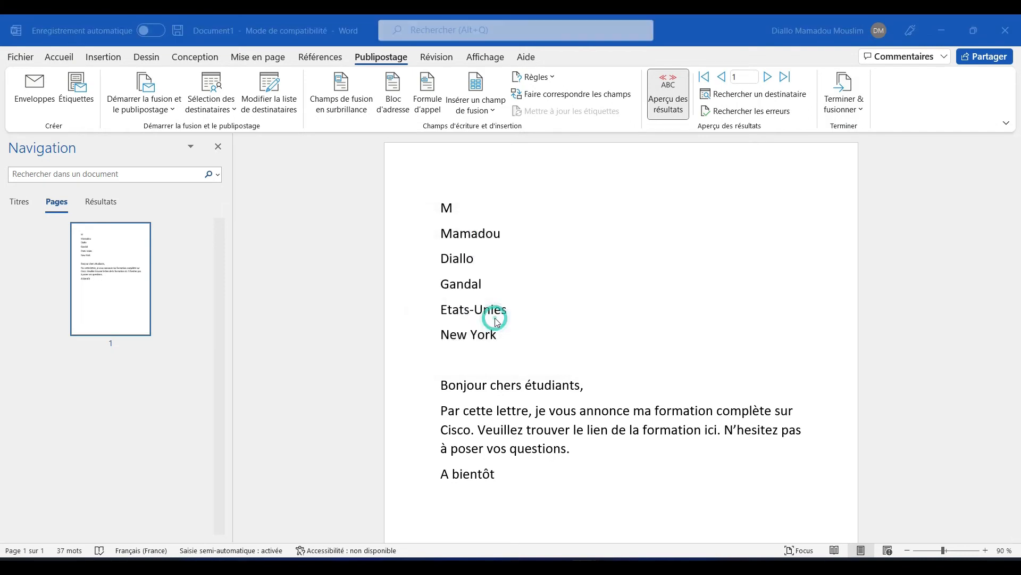
{"action": "left_click", "coordinate": [54, 202]}
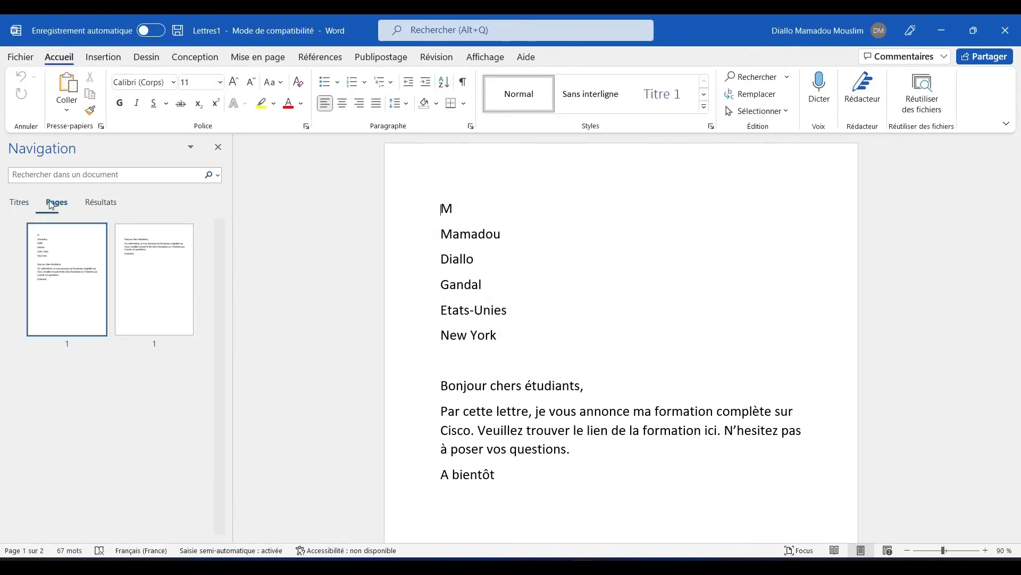
{"action": "left_click", "coordinate": [143, 294]}
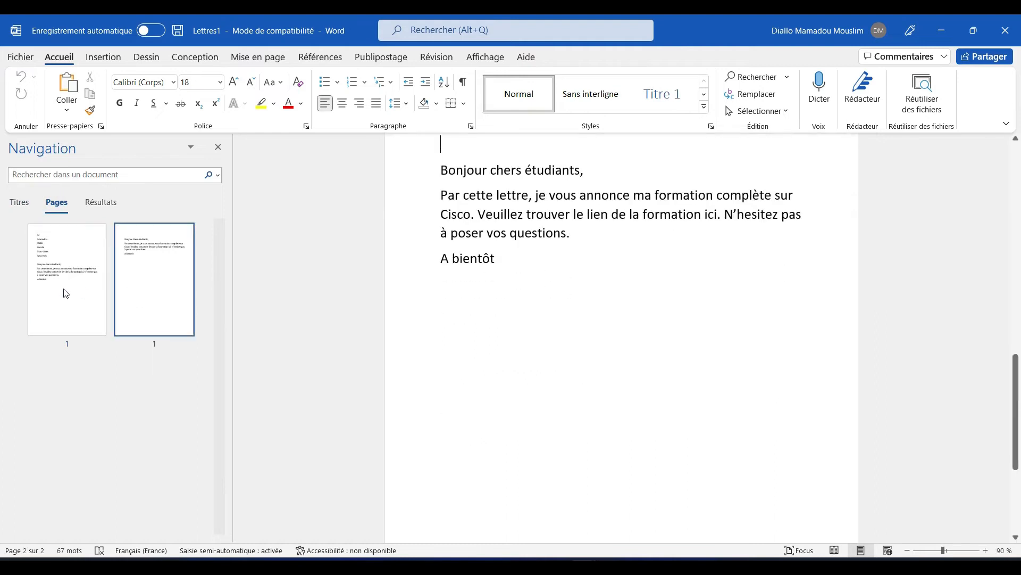
Step: Compare the two pages of the merged letters and return to the start of the first page
{"action": "left_click", "coordinate": [63, 290]}
{"action": "left_click", "coordinate": [134, 289]}
{"action": "left_click", "coordinate": [91, 292]}
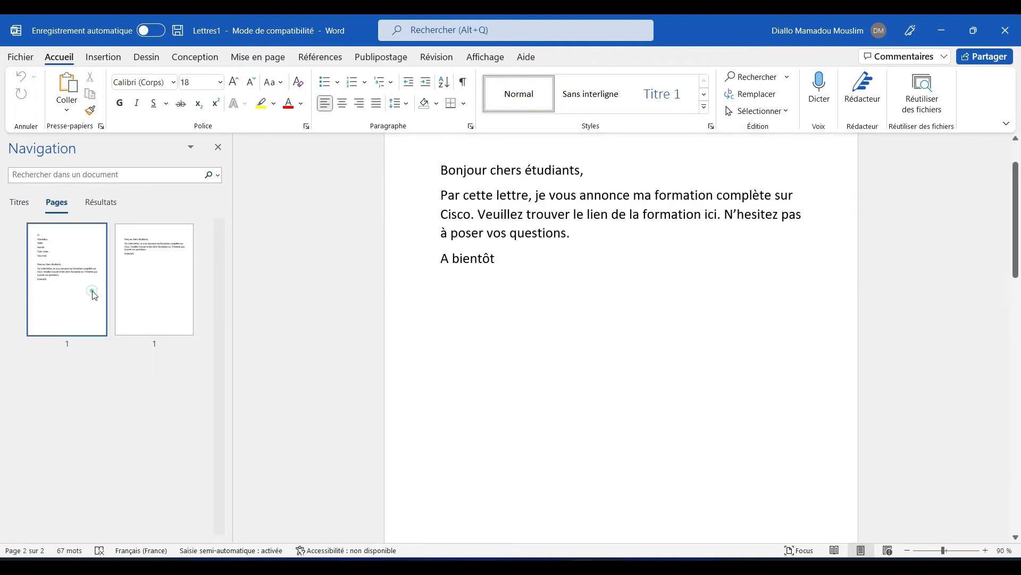
{"action": "left_click", "coordinate": [172, 302]}
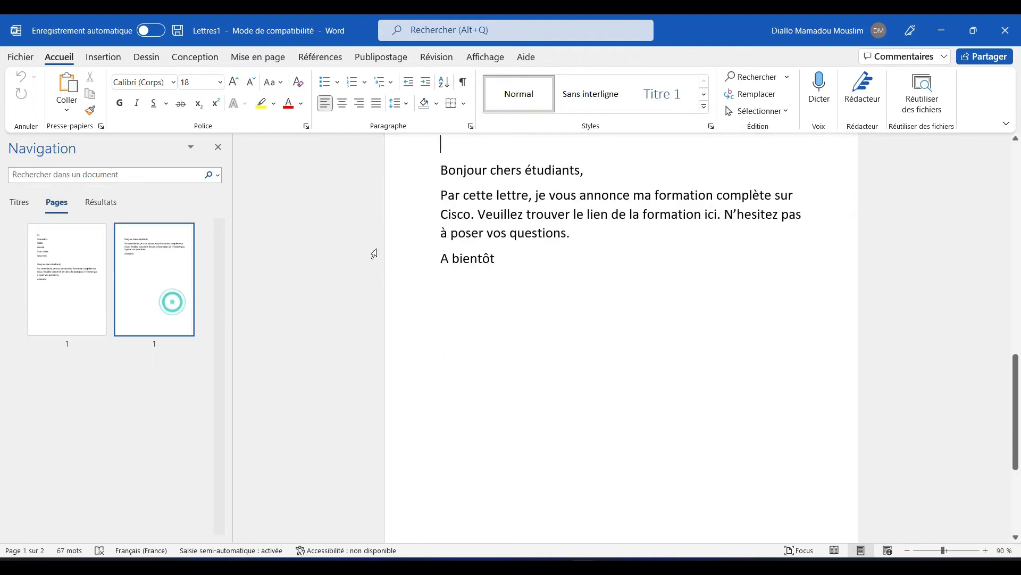
{"action": "left_click", "coordinate": [1020, 185]}
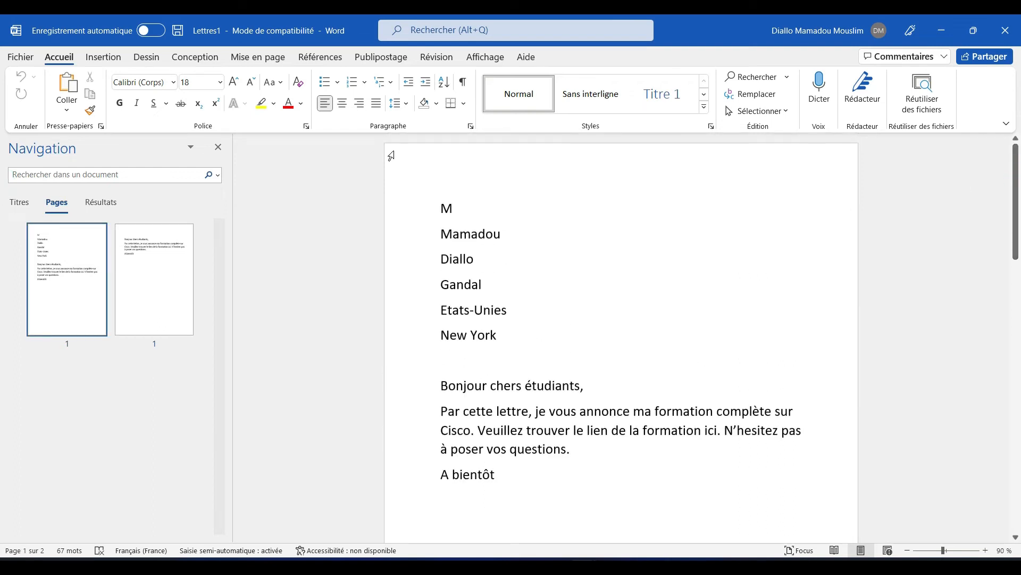
Step: Create a new recipient list with one entry containing the recipient's name, company Tech, address X, city Conakry, department D and country Guinee
{"action": "left_click", "coordinate": [396, 60]}
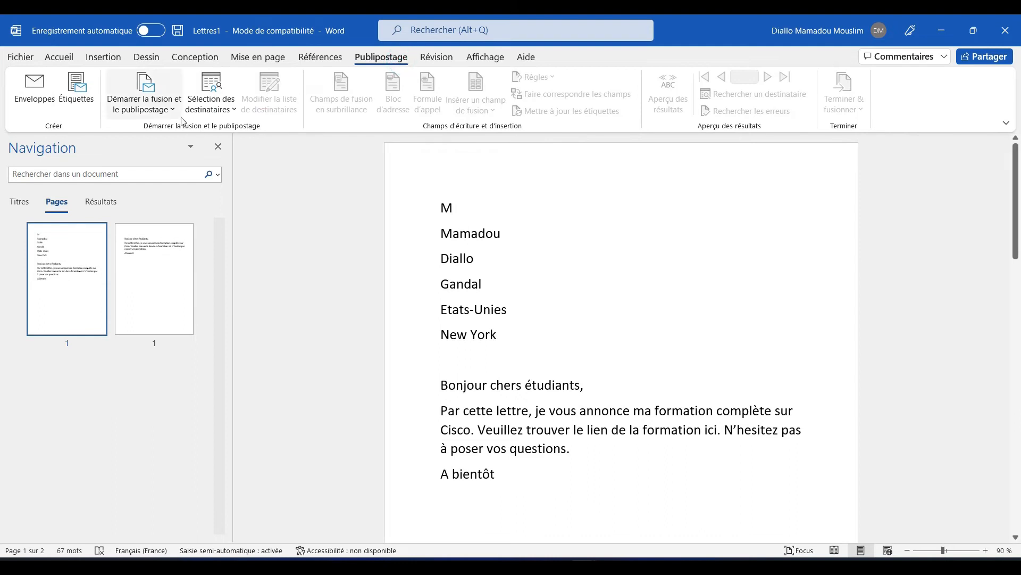
{"action": "left_click", "coordinate": [235, 113]}
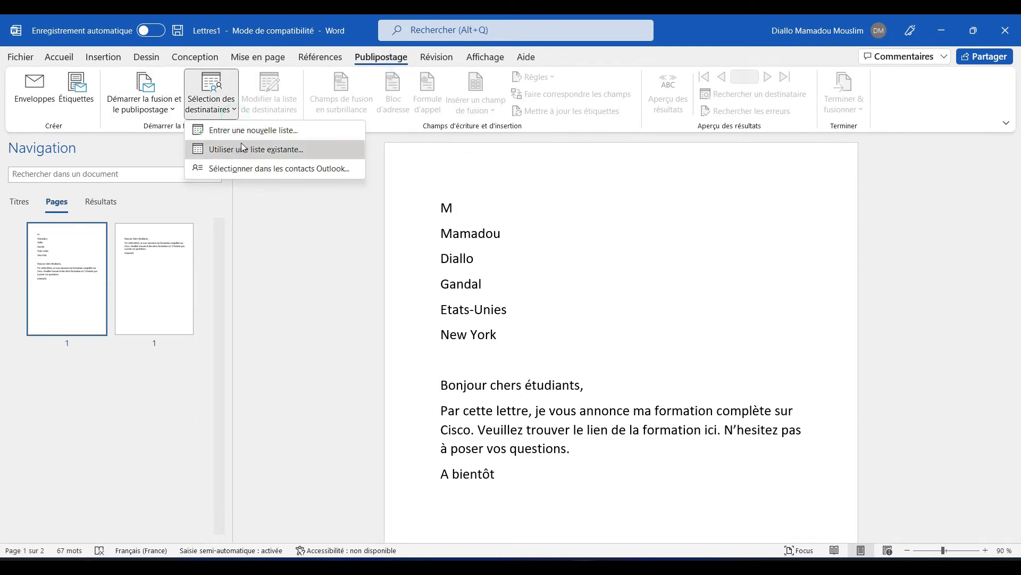
{"action": "left_click", "coordinate": [244, 138]}
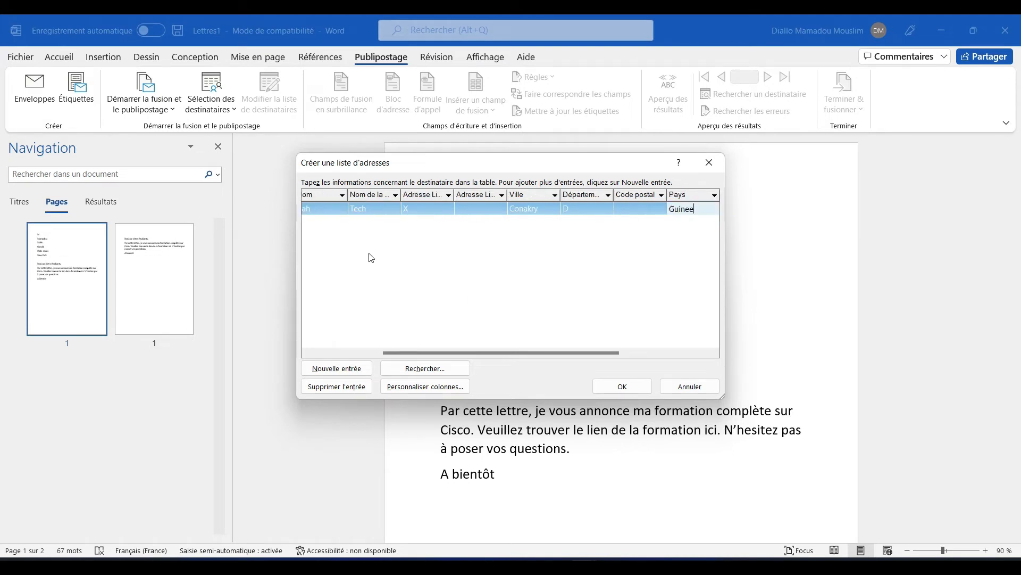
{"action": "left_click", "coordinate": [620, 388]}
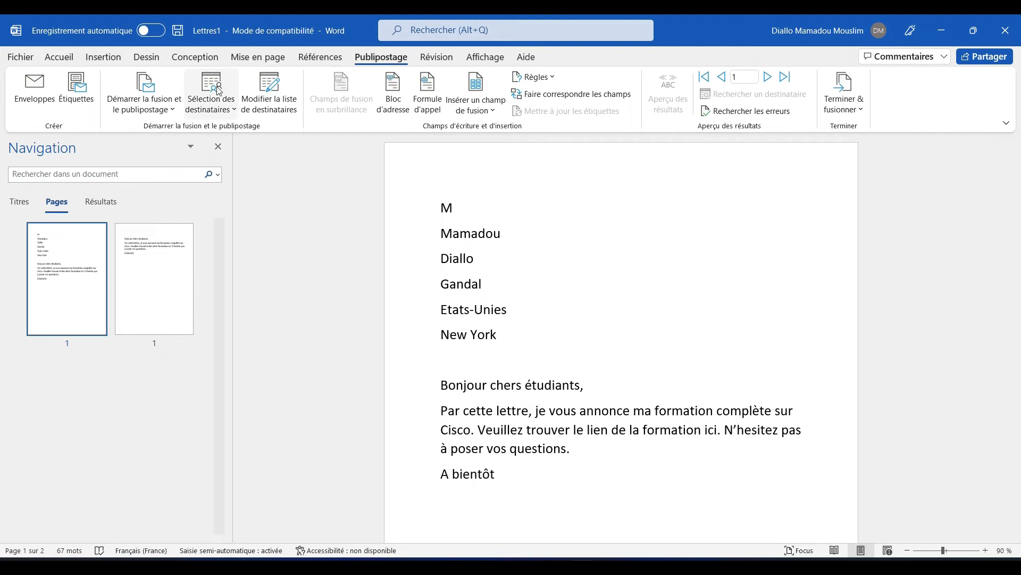
Step: Browse for an existing recipient list, and delete the six address lines above the greeting on the first page
{"action": "left_click", "coordinate": [226, 116]}
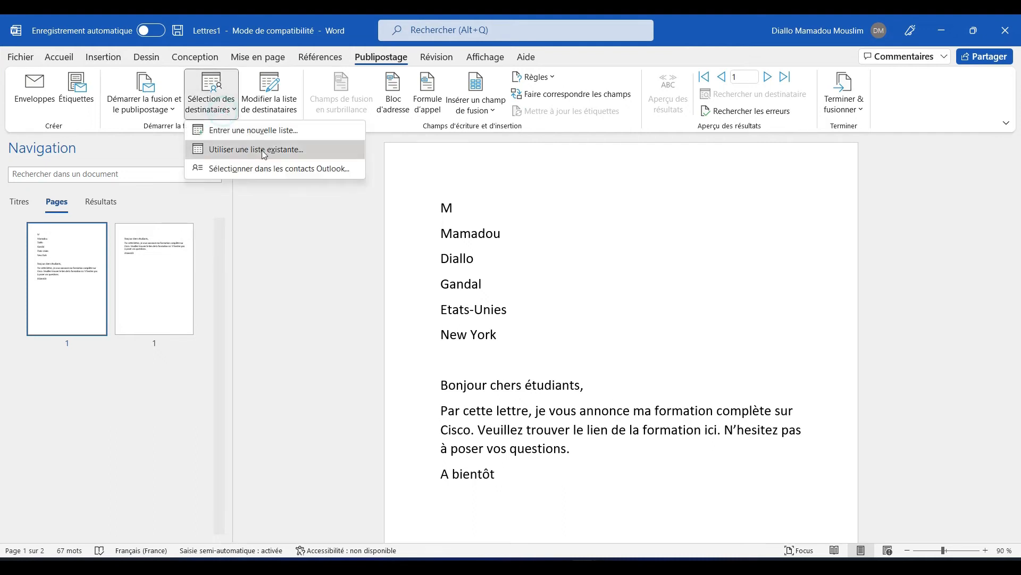
{"action": "left_click", "coordinate": [262, 151]}
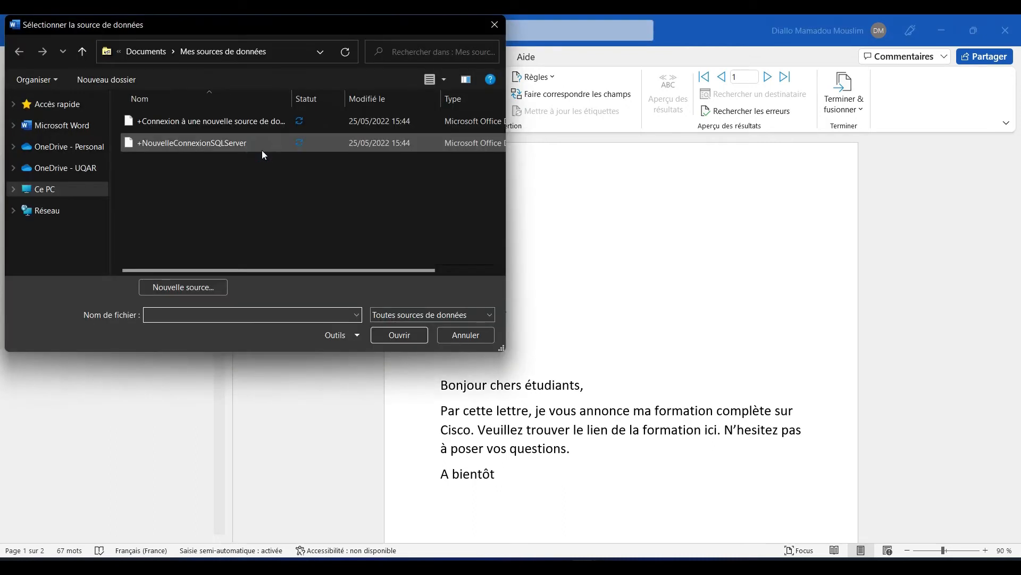
{"action": "double_click", "coordinate": [262, 150]}
{"action": "left_click_drag", "start_coordinate": [517, 334], "coordinate": [433, 210]}
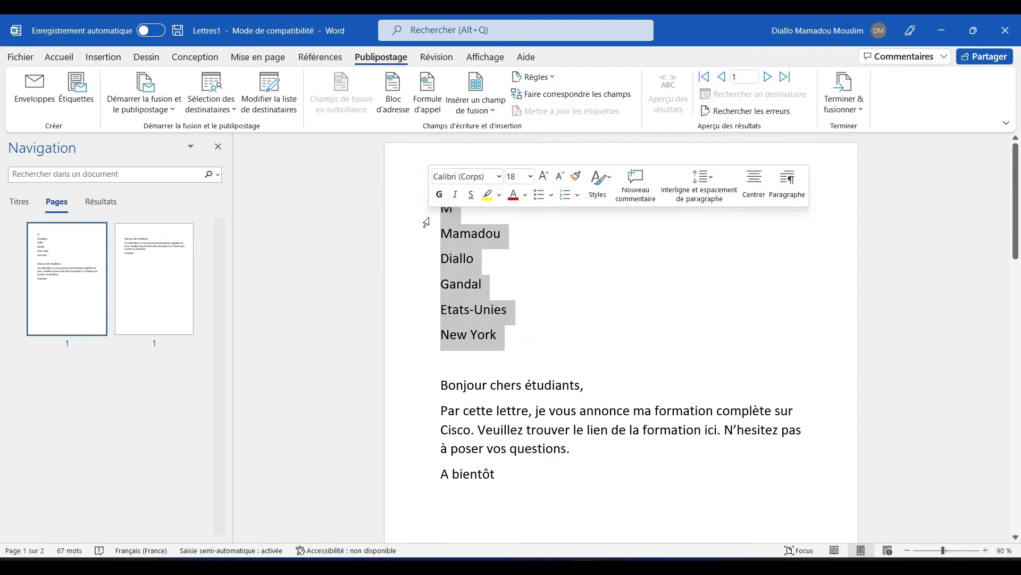
{"action": "key", "text": "Delete"}
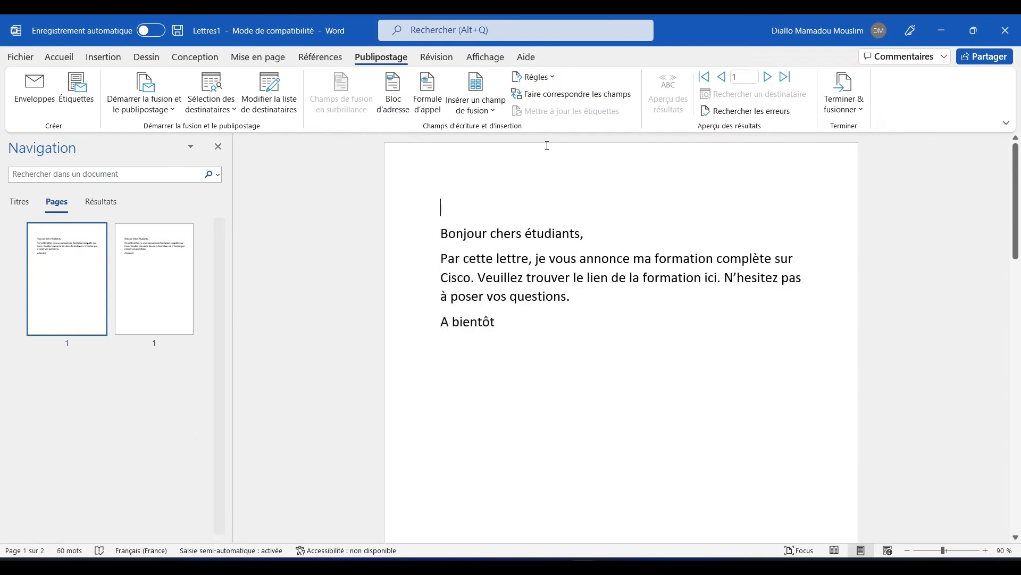
Step: Insert the Civilité, Prénom and Nom merge fields on separate lines above the greeting
{"action": "left_click", "coordinate": [501, 118]}
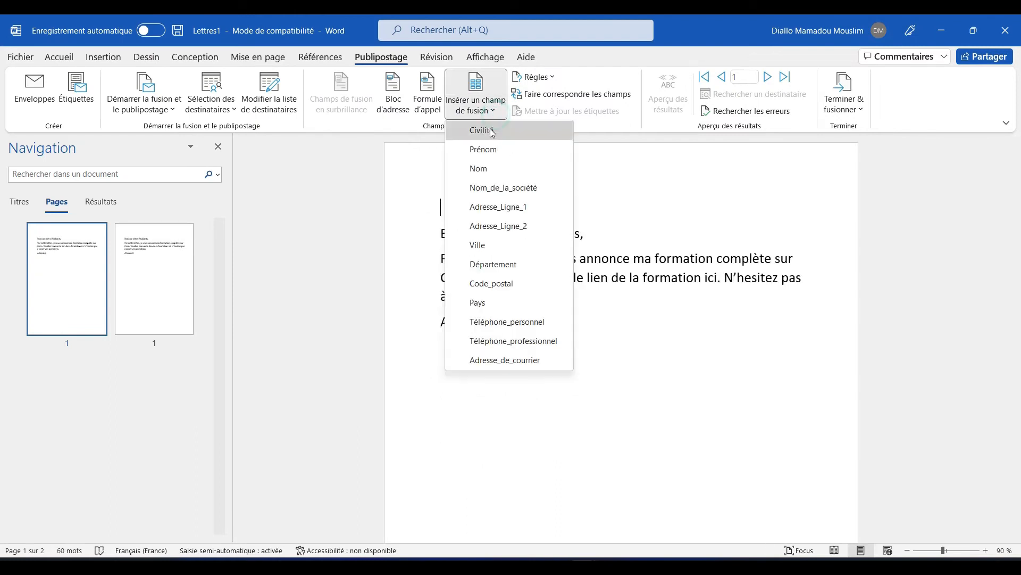
{"action": "left_click", "coordinate": [492, 134]}
{"action": "key", "text": "Return"}
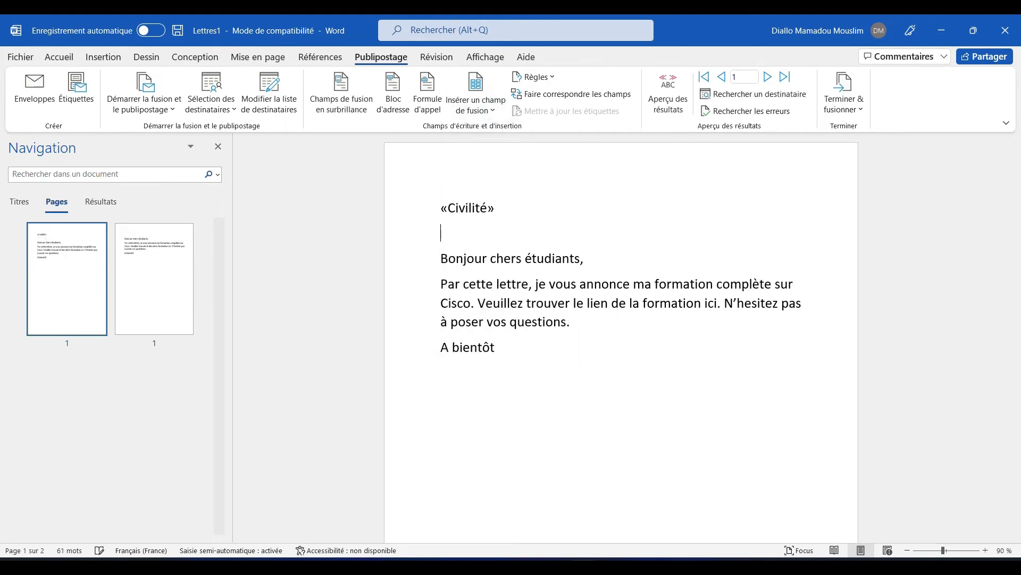
{"action": "left_click", "coordinate": [485, 111]}
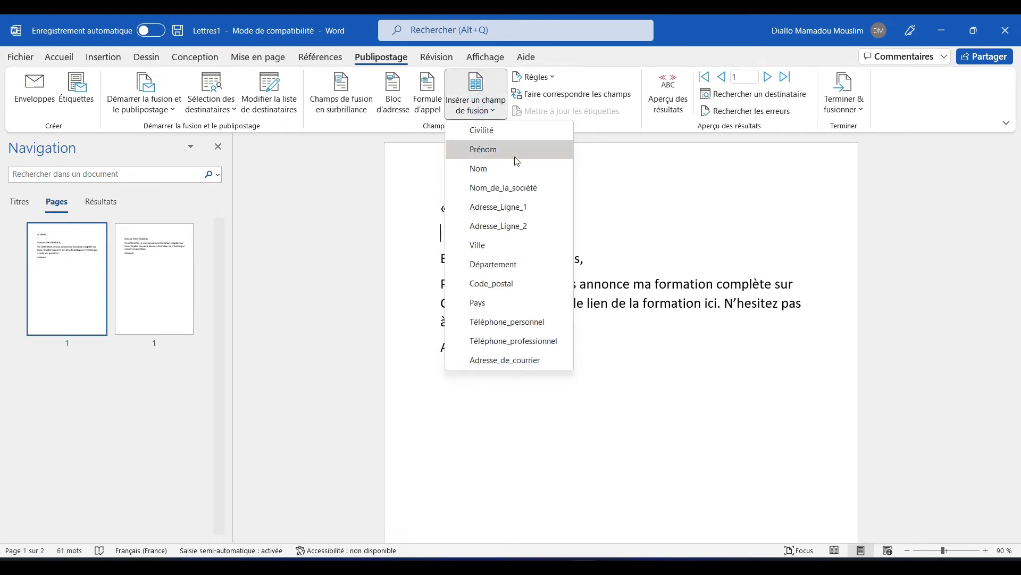
{"action": "left_click", "coordinate": [514, 153]}
{"action": "key", "text": "Return"}
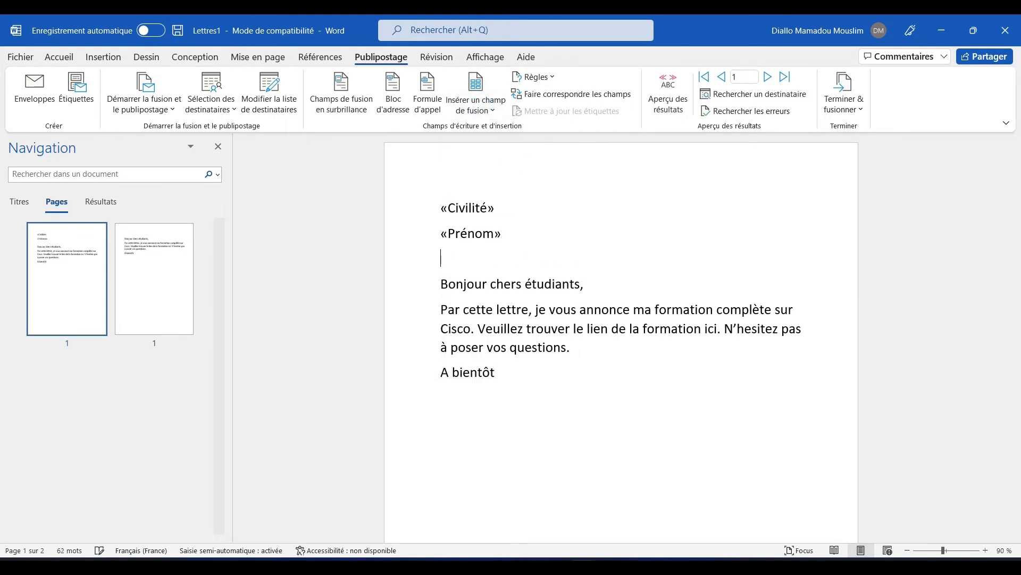
{"action": "left_click", "coordinate": [485, 109]}
{"action": "left_click", "coordinate": [502, 165]}
{"action": "key", "text": "Return"}
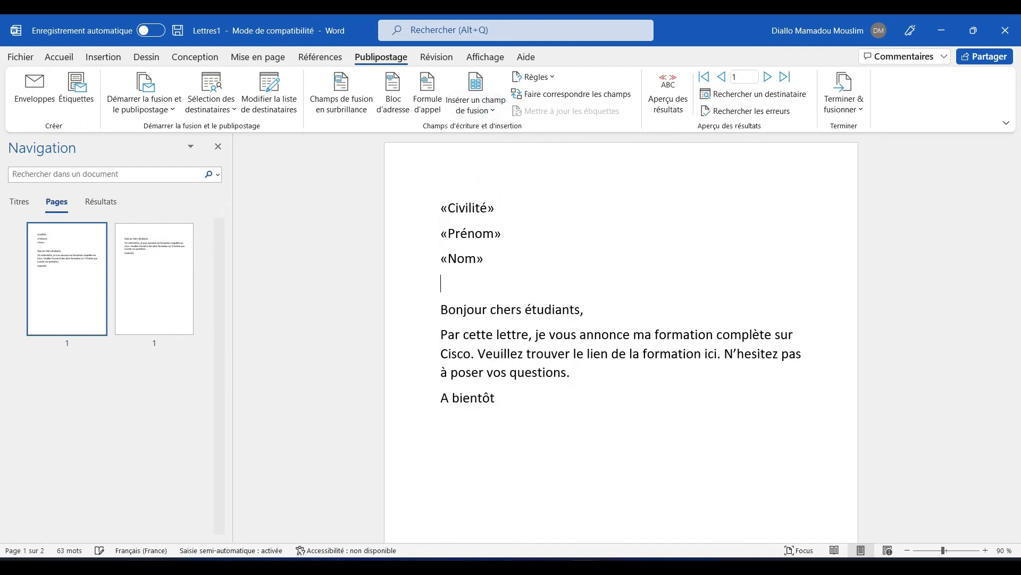
Step: Insert the Nom_de_la_société, Ville and Pays merge fields on separate lines below Nom
{"action": "left_click", "coordinate": [485, 110]}
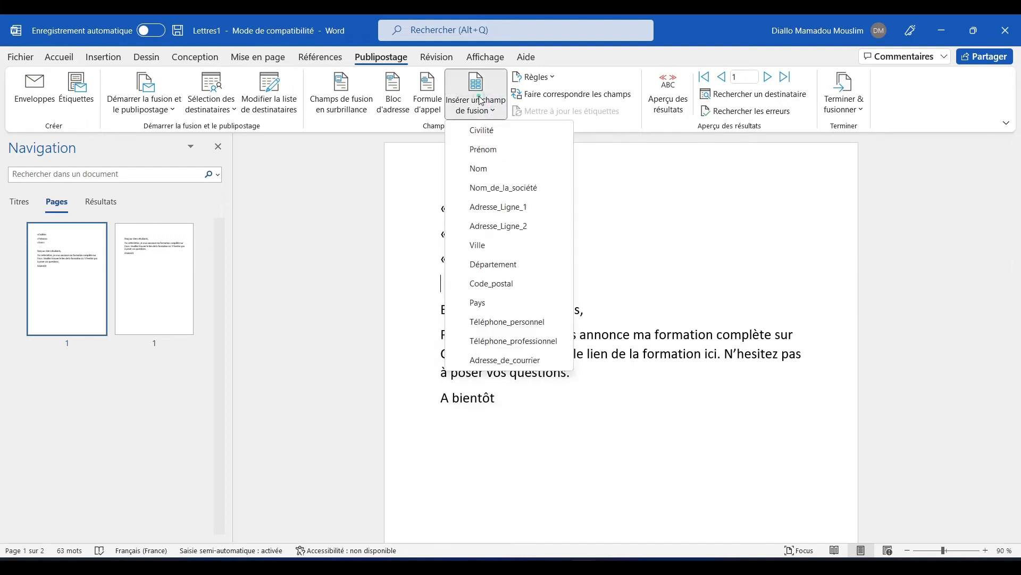
{"action": "left_click", "coordinate": [489, 189]}
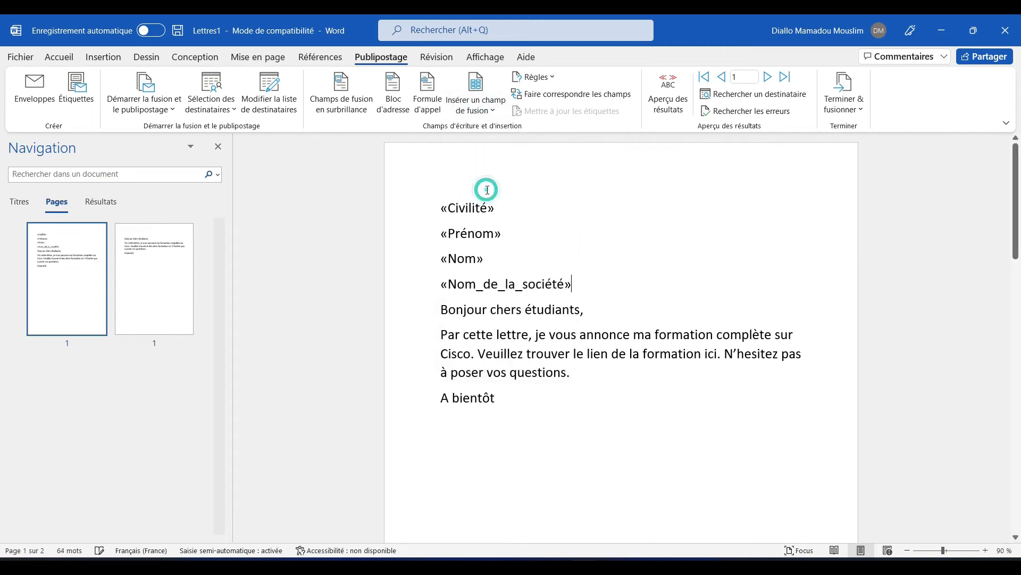
{"action": "key", "text": "Return"}
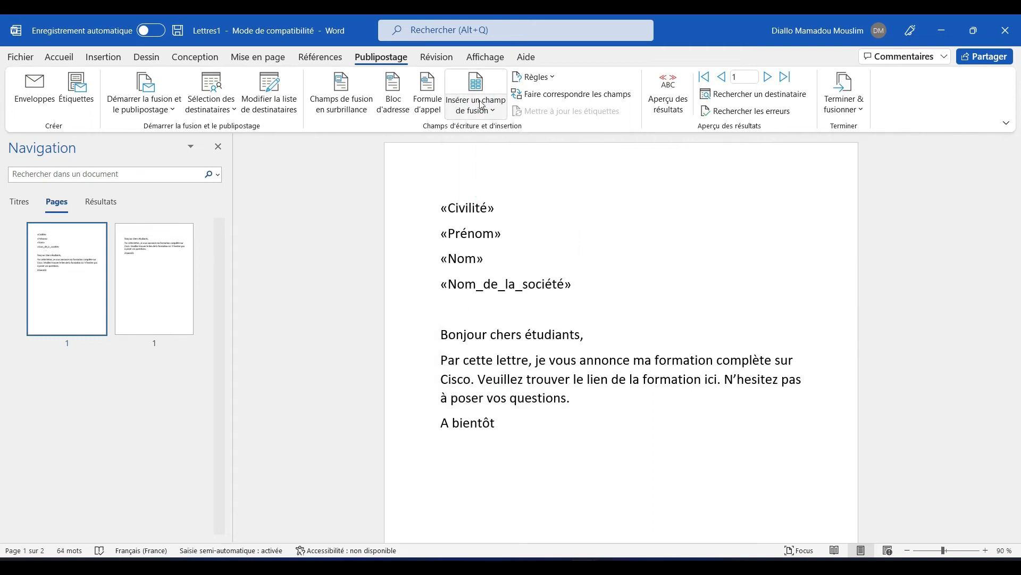
{"action": "left_click", "coordinate": [476, 101]}
{"action": "left_click", "coordinate": [499, 245]}
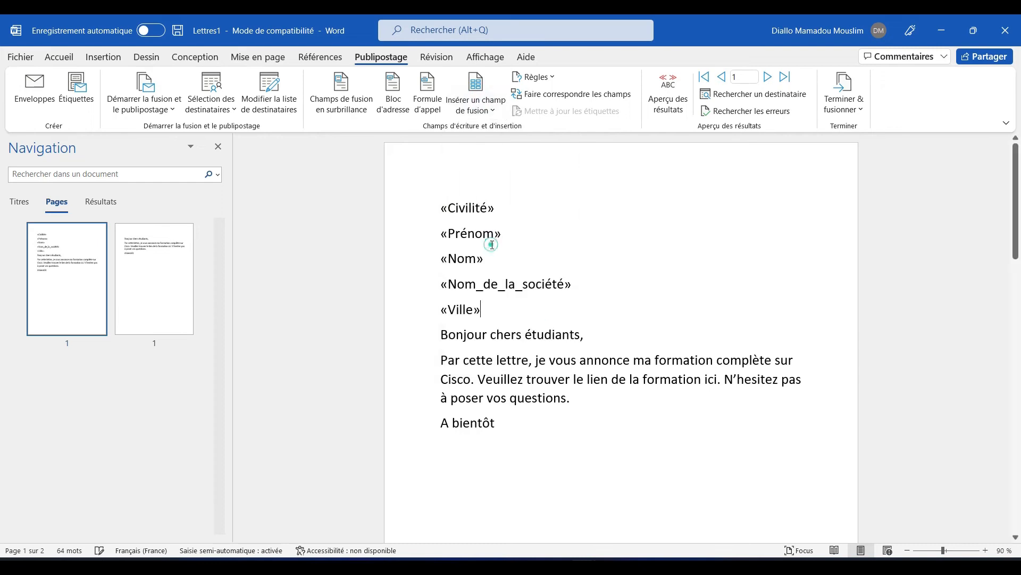
{"action": "key", "text": "Return"}
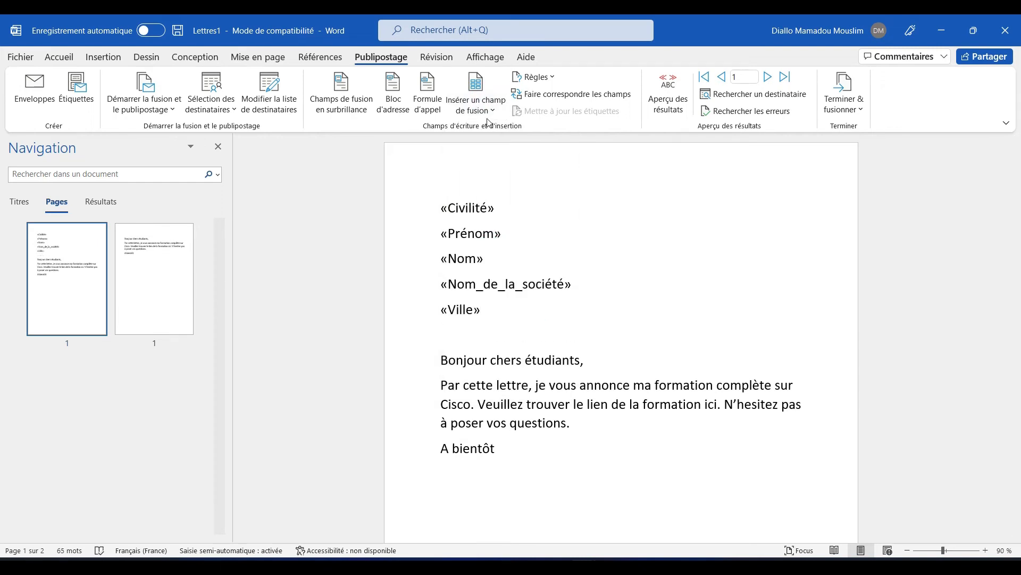
{"action": "left_click", "coordinate": [486, 109]}
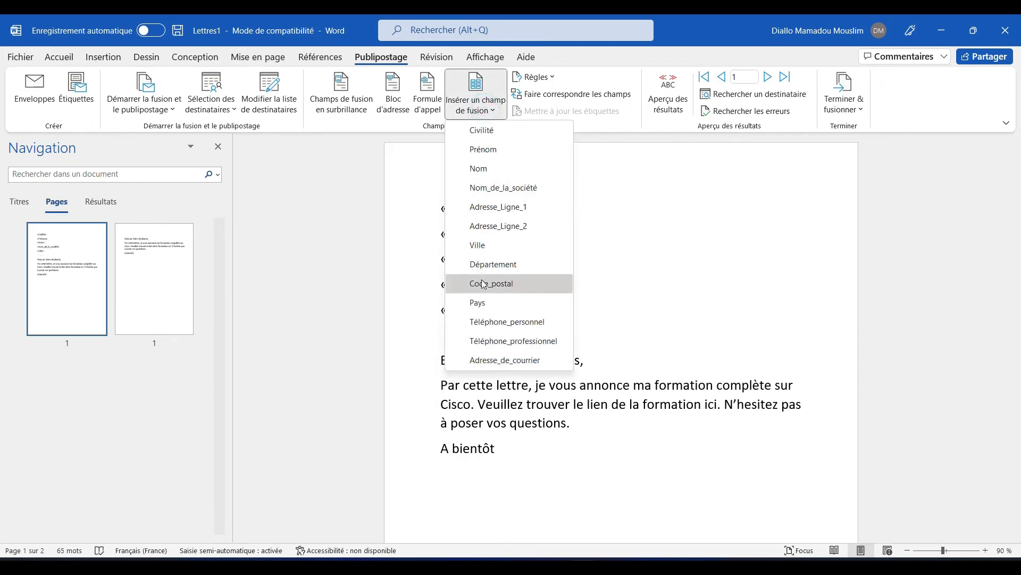
{"action": "left_click", "coordinate": [482, 303]}
{"action": "key", "text": "Return"}
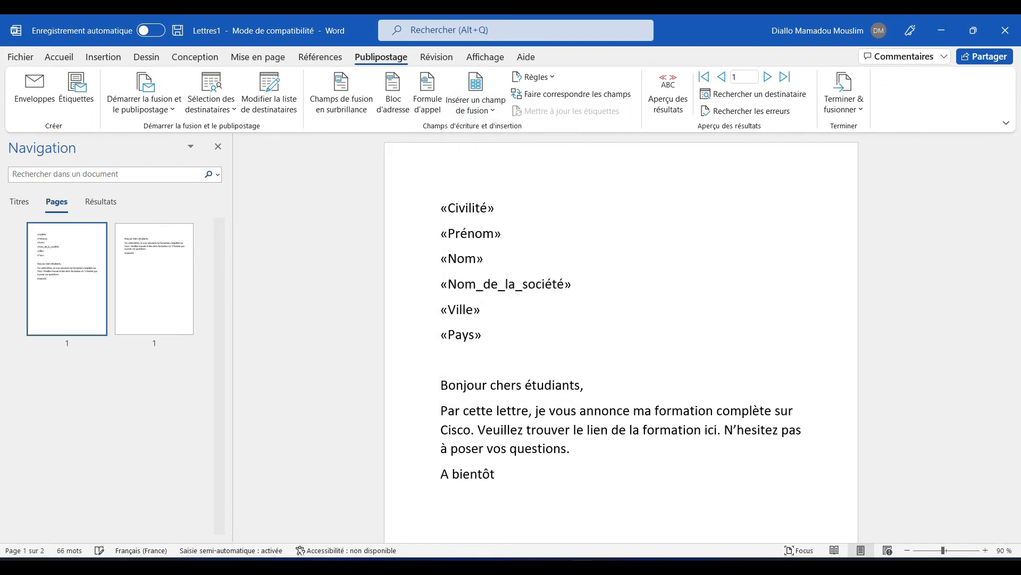
Step: Preview the results with the new recipient's data and merge all records into another new document
{"action": "left_click", "coordinate": [669, 69]}
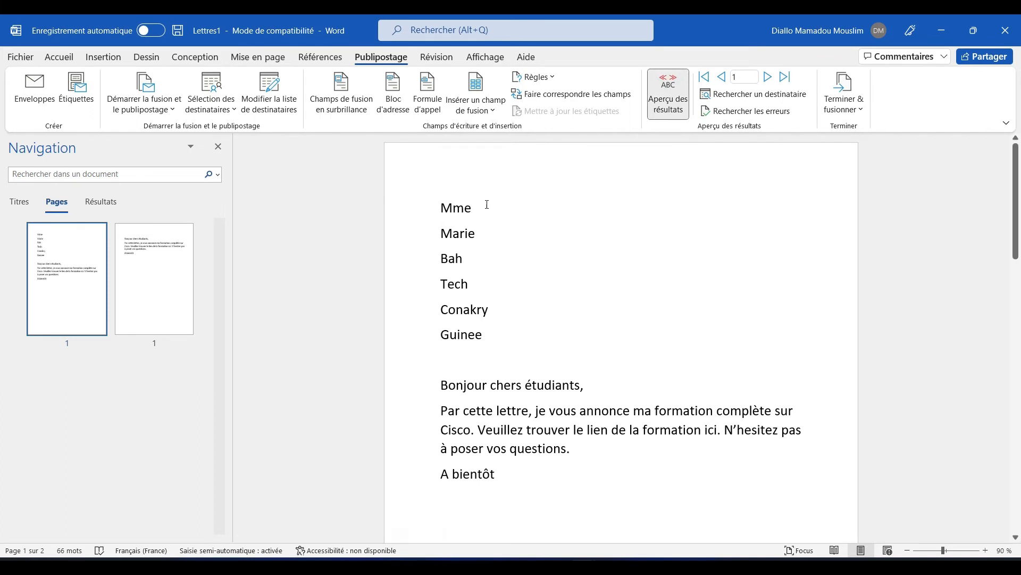
{"action": "left_click", "coordinate": [851, 104]}
{"action": "left_click", "coordinate": [876, 134]}
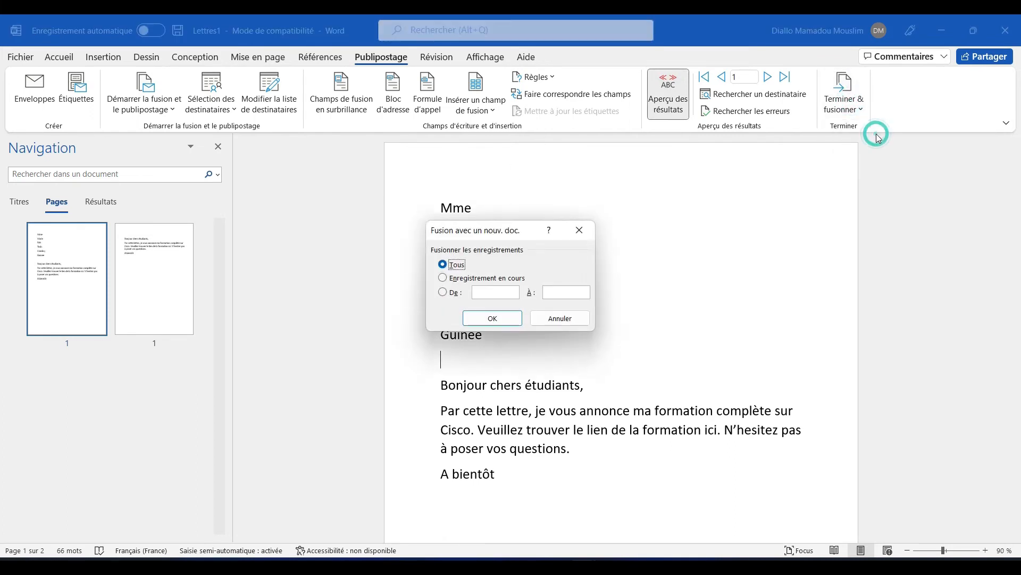
{"action": "left_click", "coordinate": [497, 322]}
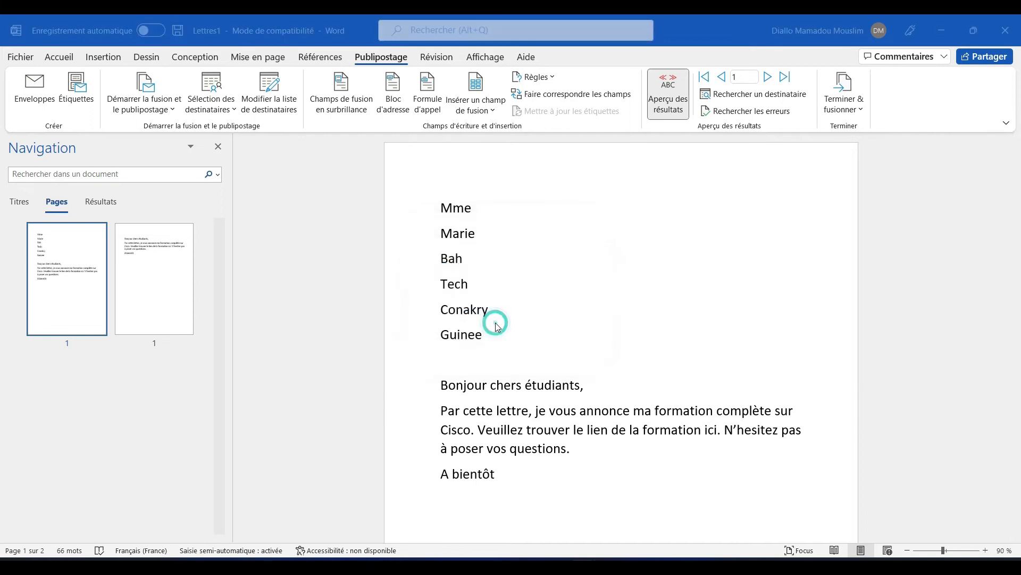
Step: Review both pages of the Lettres2 document and return to the recipient's address on the first page
{"action": "left_click", "coordinate": [57, 205]}
{"action": "left_click", "coordinate": [62, 282]}
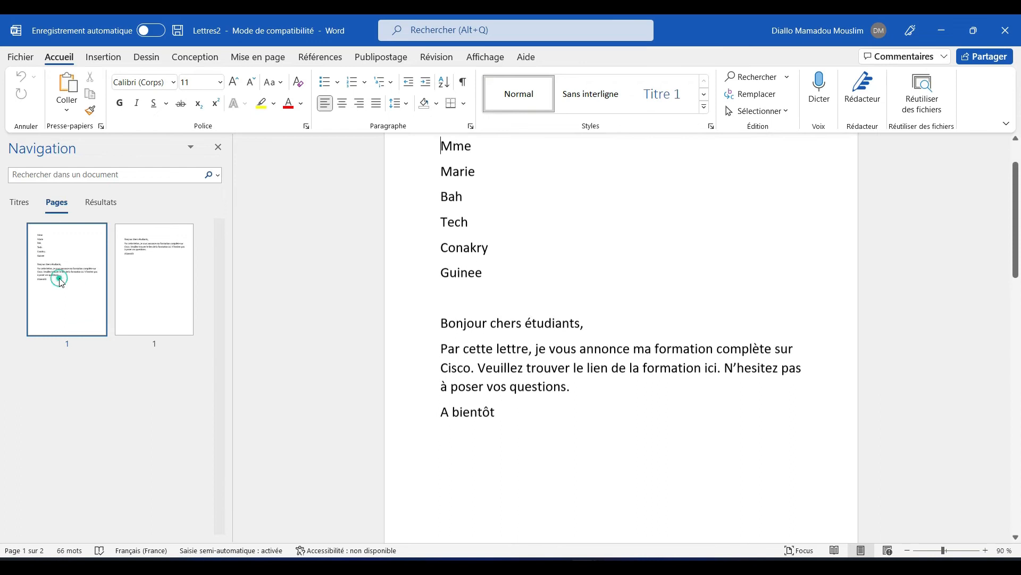
{"action": "left_click", "coordinate": [140, 283]}
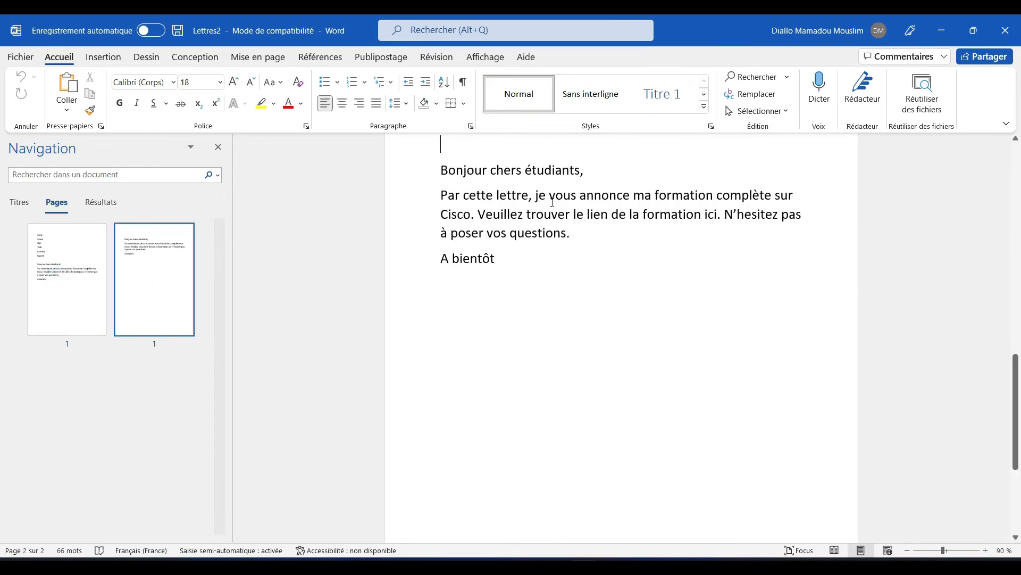
{"action": "left_click_drag", "start_coordinate": [1016, 373], "coordinate": [1017, 163]}
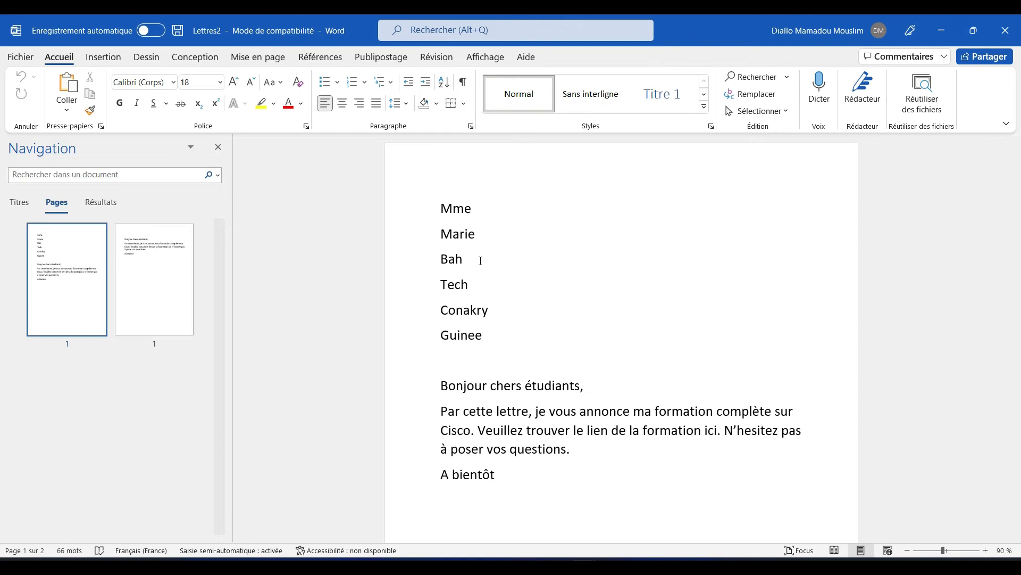
Step: Return to Document1 and use the existing publi database from the Téléchargements folder as the recipient list
{"action": "left_click", "coordinate": [621, 348]}
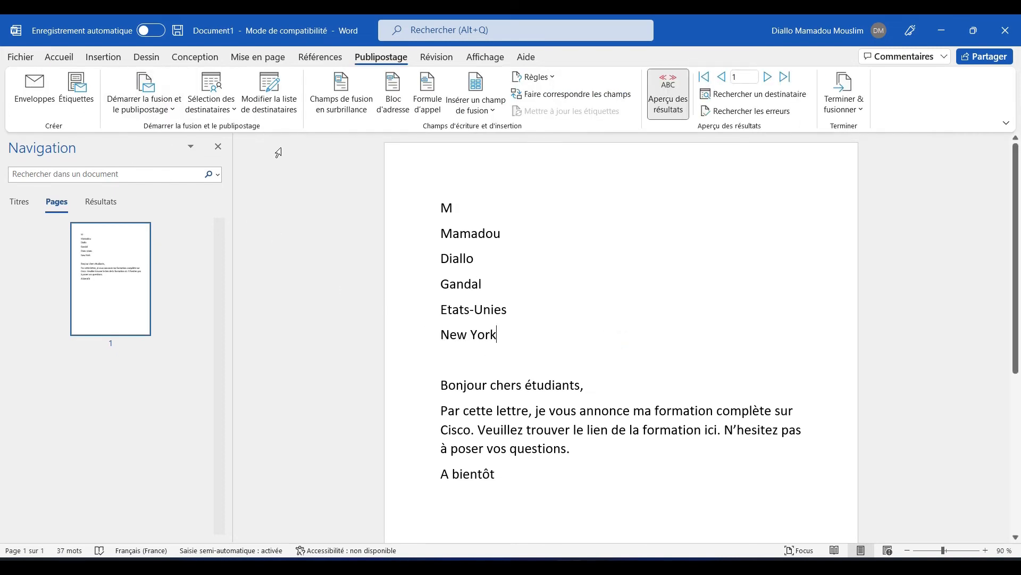
{"action": "left_click", "coordinate": [235, 112]}
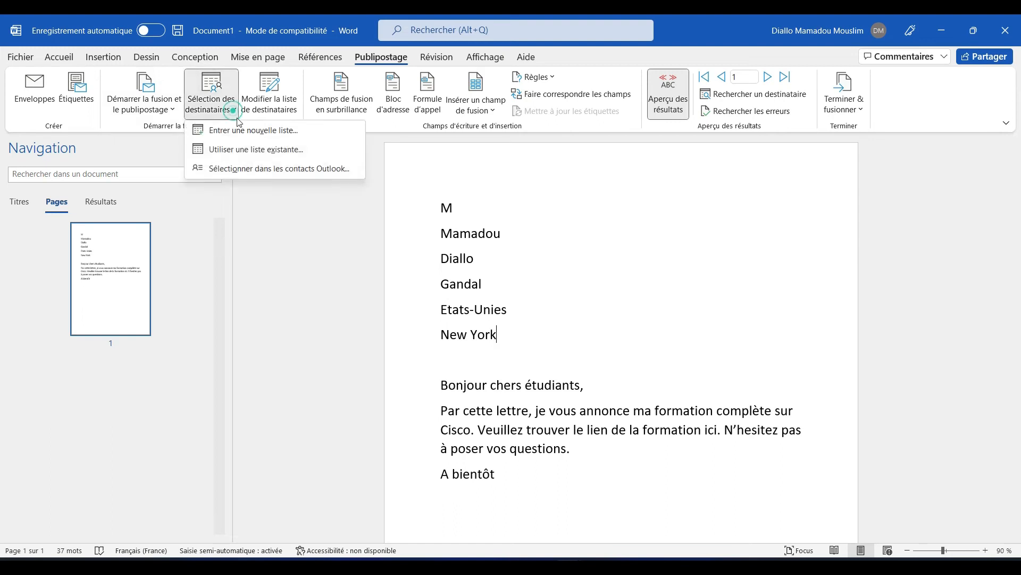
{"action": "left_click", "coordinate": [261, 151]}
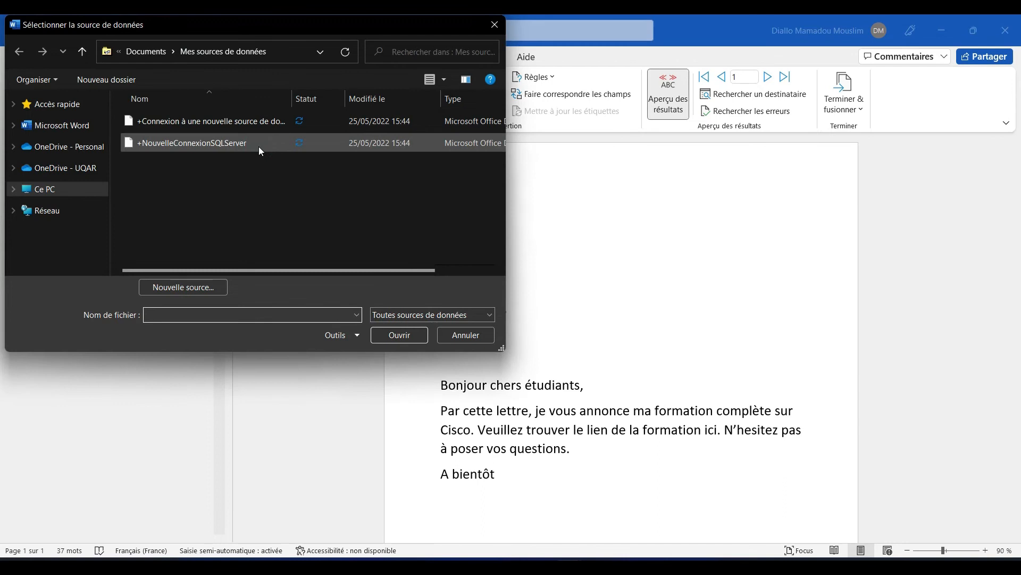
{"action": "left_click", "coordinate": [45, 189]}
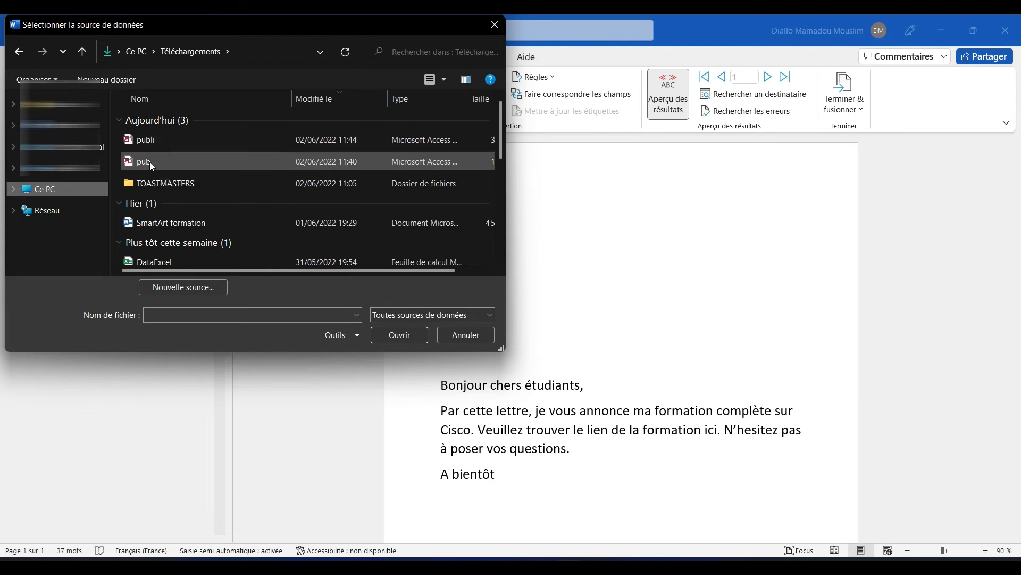
{"action": "double_click", "coordinate": [165, 139]}
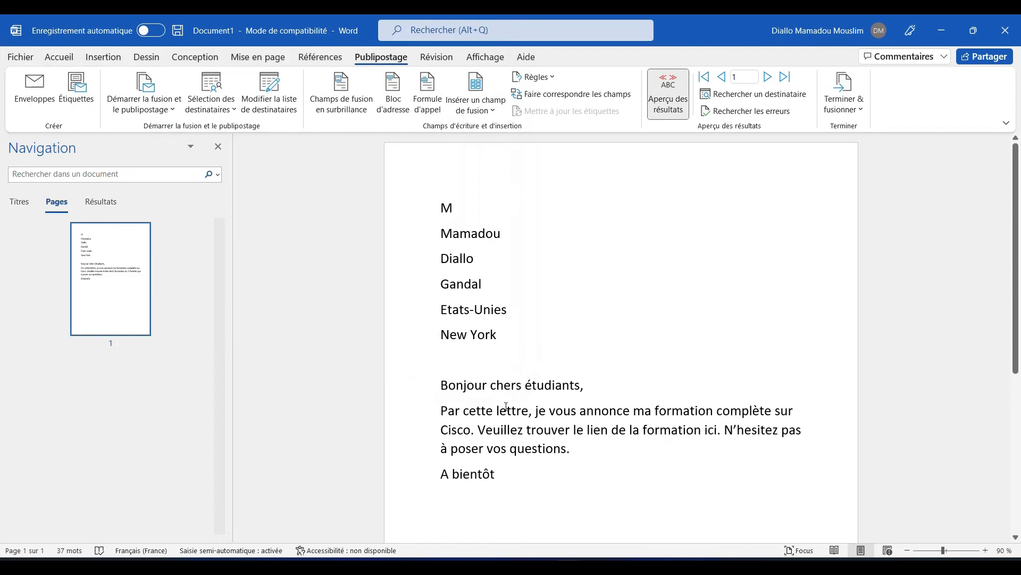
Step: Switch to Access and view the recipient records in the Office Address List query
{"action": "mouse_move", "coordinate": [625, 562]}
{"action": "left_click", "coordinate": [658, 562]}
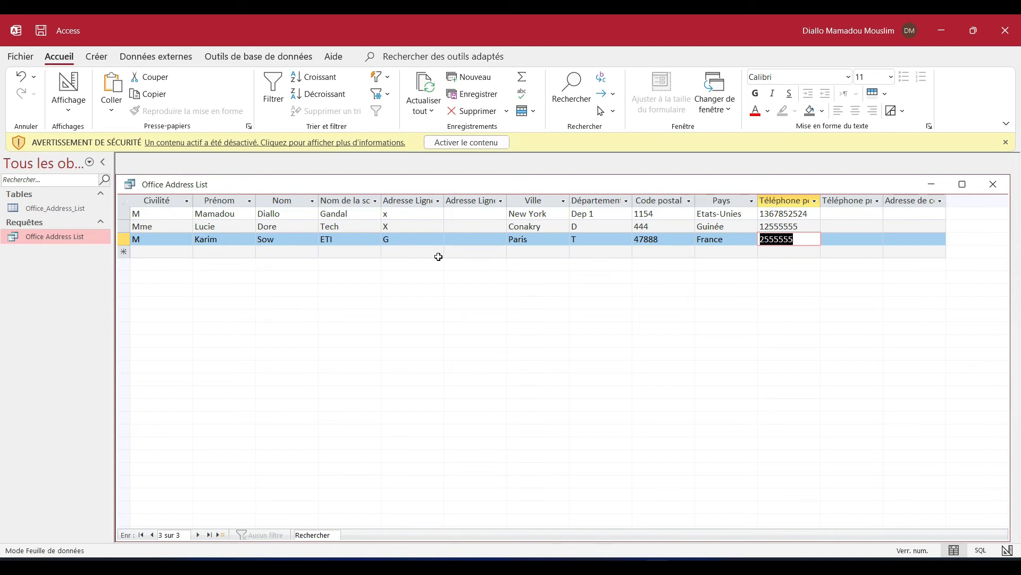
Step: Switch back to Document1 in Word and delete the recipient merge fields above the greeting
{"action": "key", "text": "Tab"}
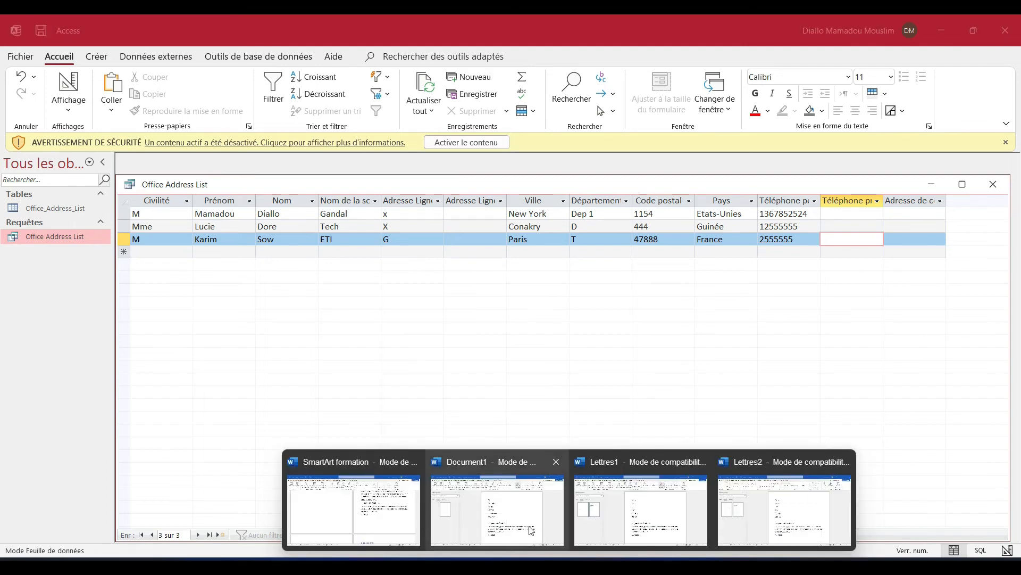
{"action": "left_click", "coordinate": [527, 524]}
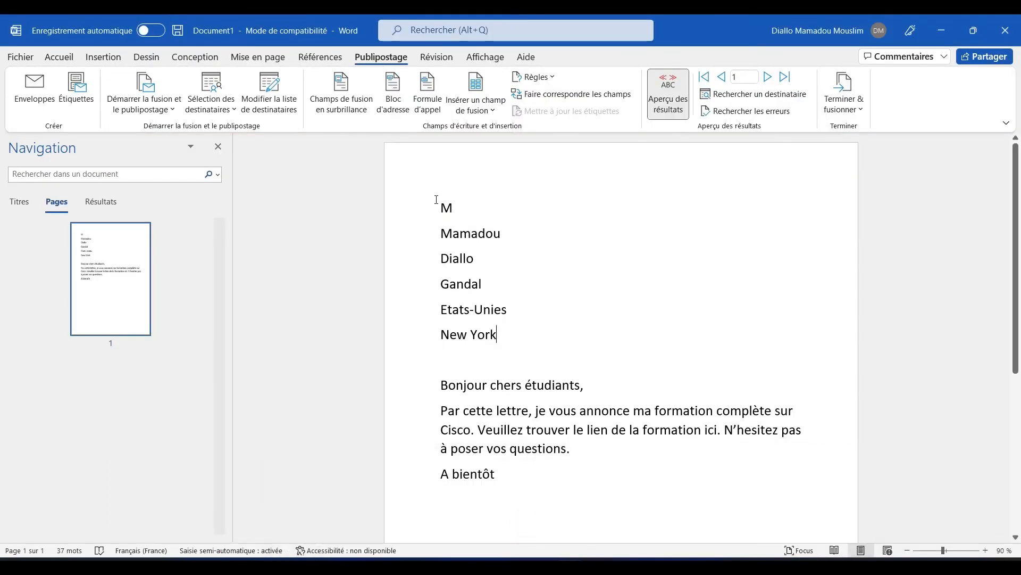
{"action": "left_click_drag", "start_coordinate": [439, 203], "coordinate": [506, 336]}
{"action": "left_click", "coordinate": [508, 338]}
{"action": "left_click", "coordinate": [509, 339]}
{"action": "left_click_drag", "start_coordinate": [442, 383], "coordinate": [507, 475]}
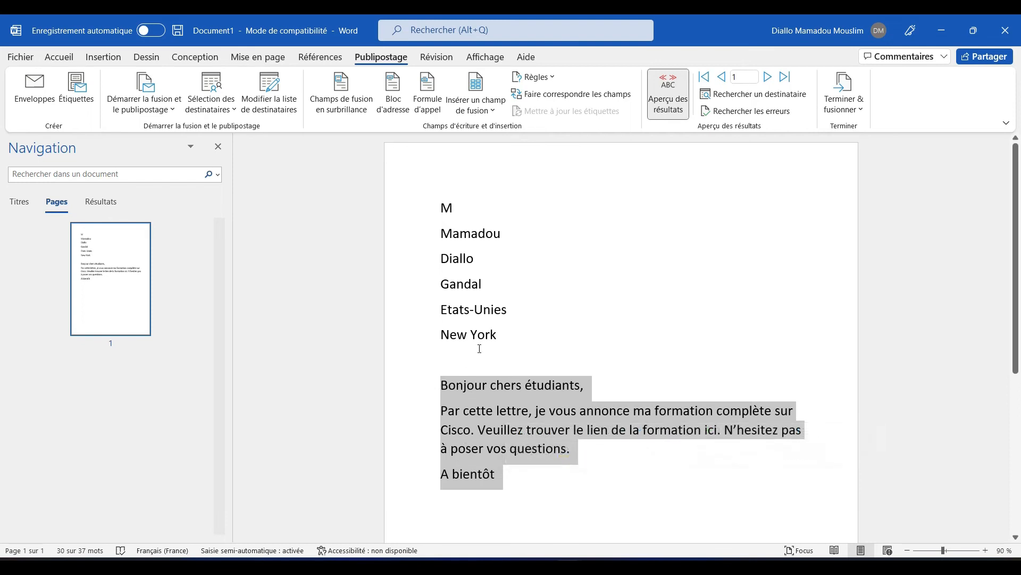
{"action": "left_click_drag", "start_coordinate": [501, 338], "coordinate": [424, 211]}
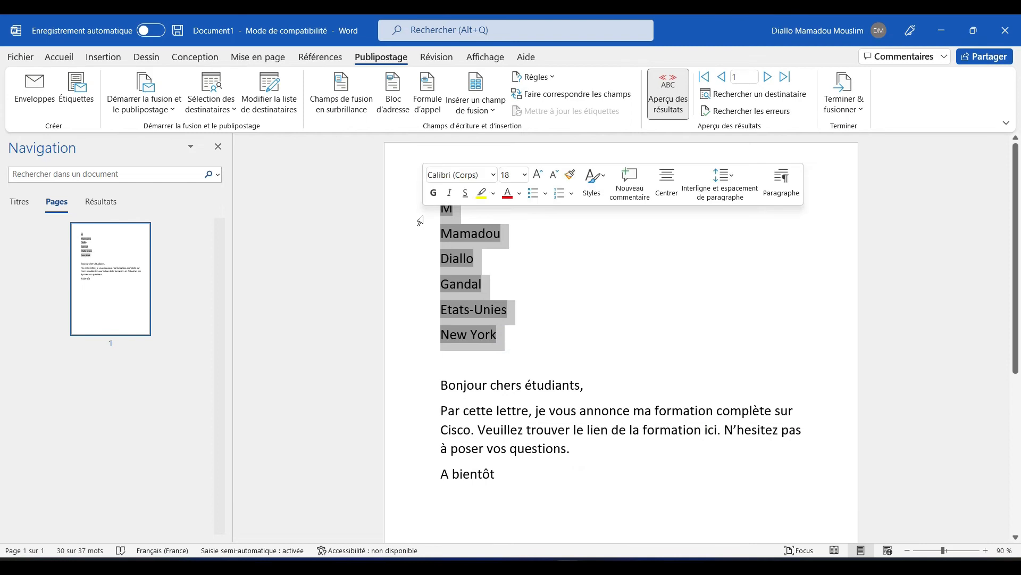
{"action": "key", "text": "Delete"}
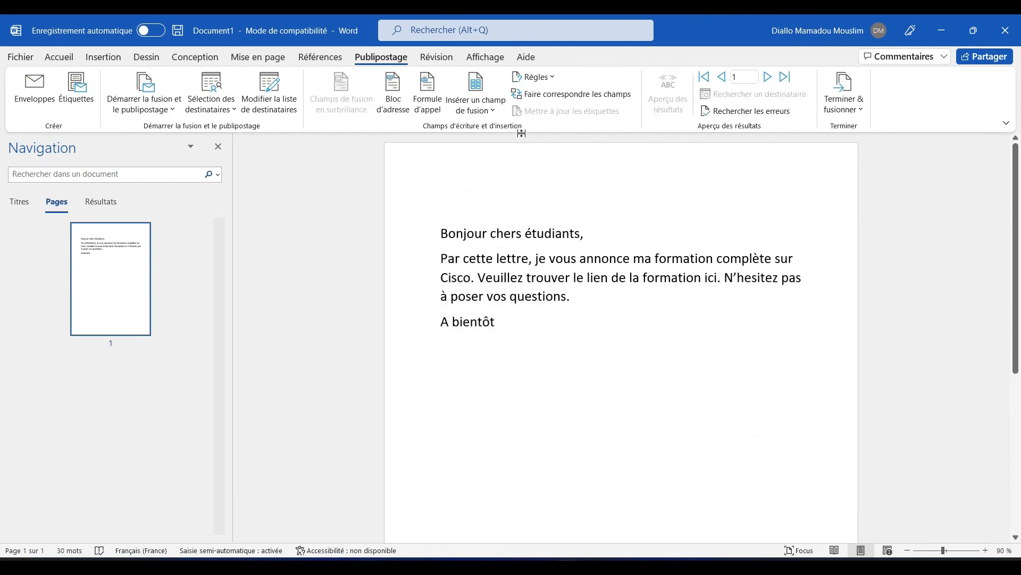
Step: Insert the Civilité merge field above the greeting and start a new line below it
{"action": "left_click", "coordinate": [499, 112]}
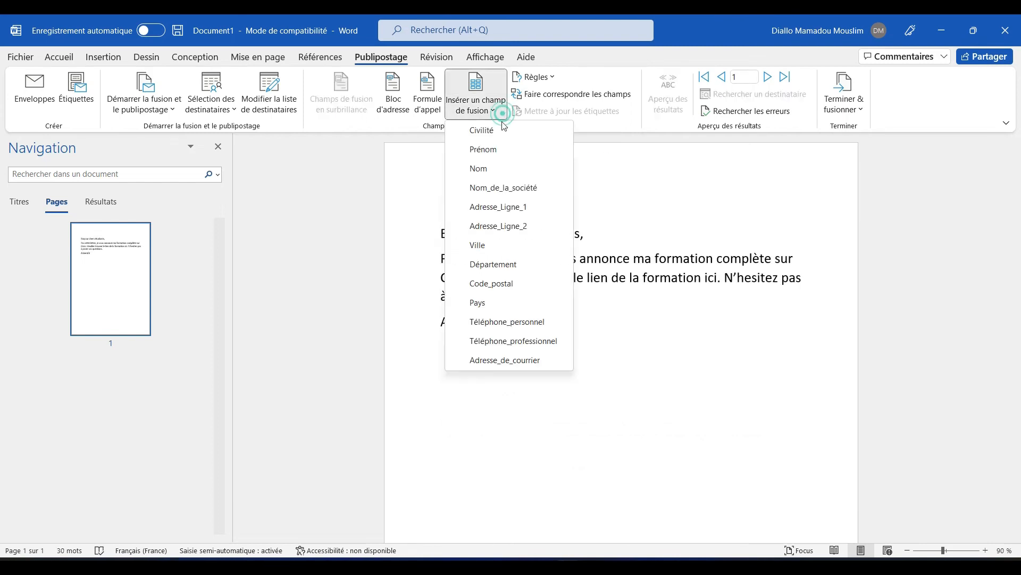
{"action": "left_click", "coordinate": [499, 132]}
{"action": "left_click", "coordinate": [491, 111]}
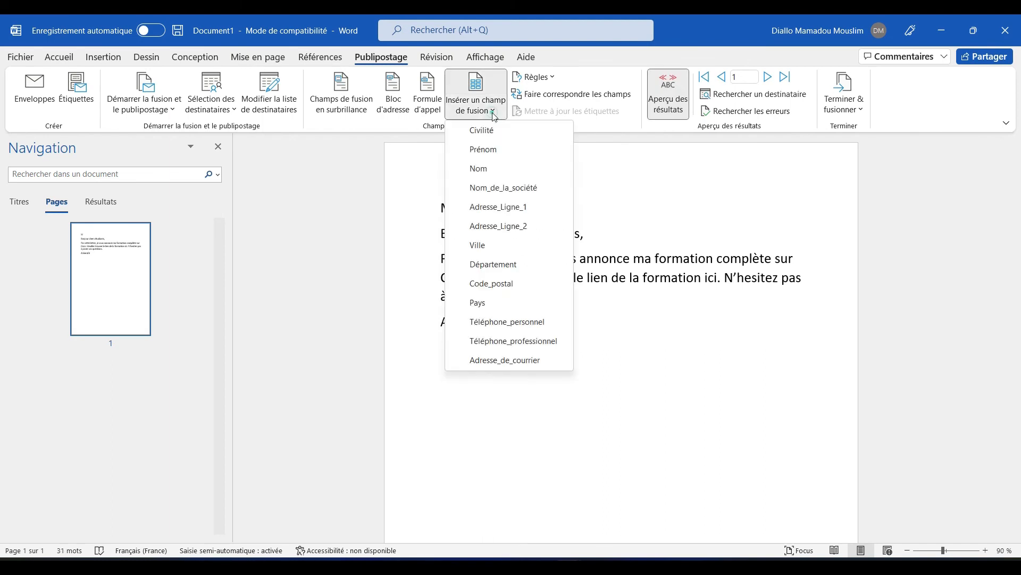
{"action": "left_click", "coordinate": [468, 208]}
{"action": "key", "text": "Return"}
Step: Insert the Prénom and Nom merge fields side by side on the second line, followed by a new line
{"action": "left_click", "coordinate": [476, 104]}
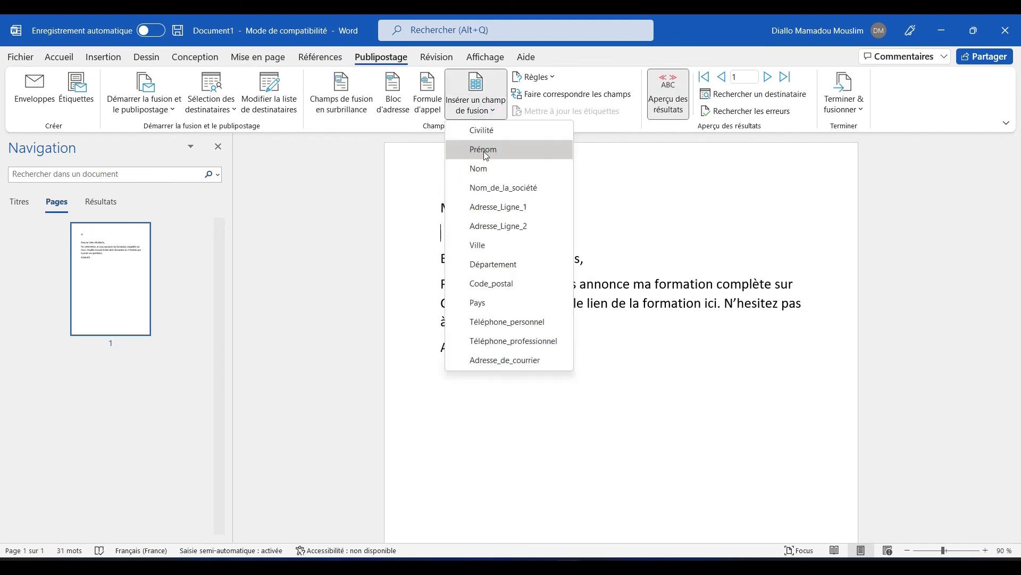
{"action": "left_click", "coordinate": [484, 151]}
{"action": "left_click", "coordinate": [482, 109]}
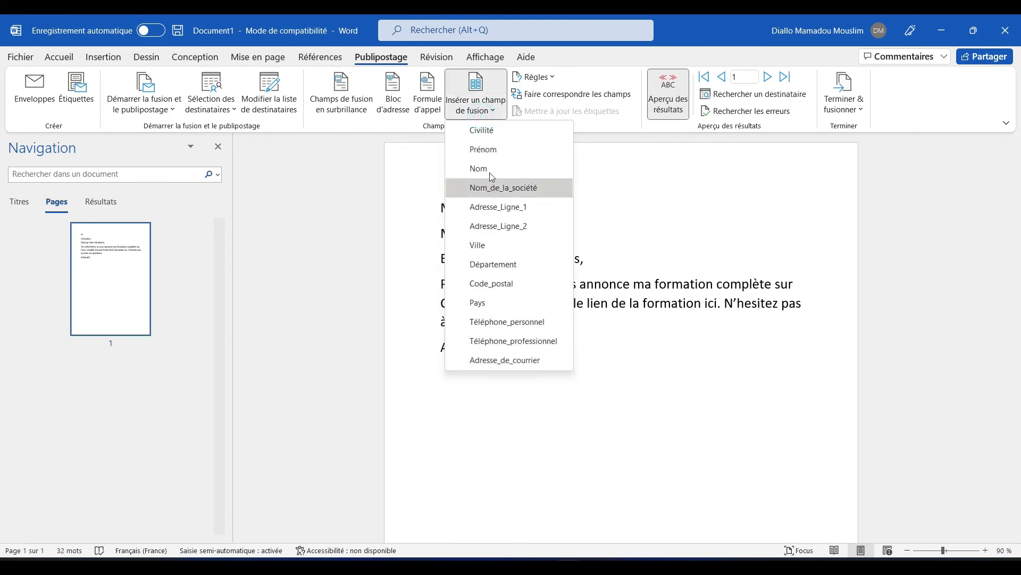
{"action": "left_click", "coordinate": [491, 171]}
{"action": "key", "text": "Left"}
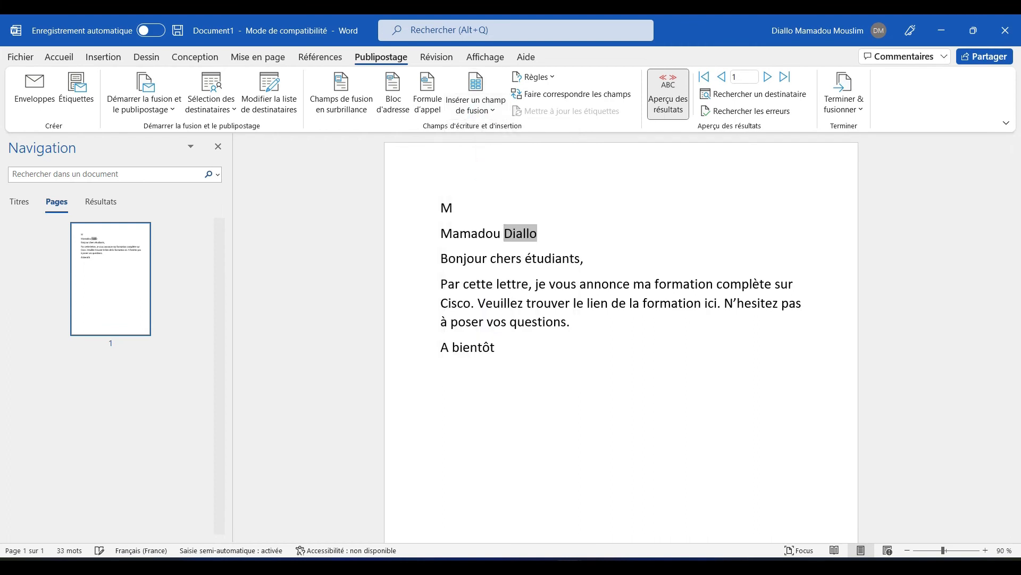
{"action": "left_click", "coordinate": [562, 236]}
{"action": "key", "text": "Return"}
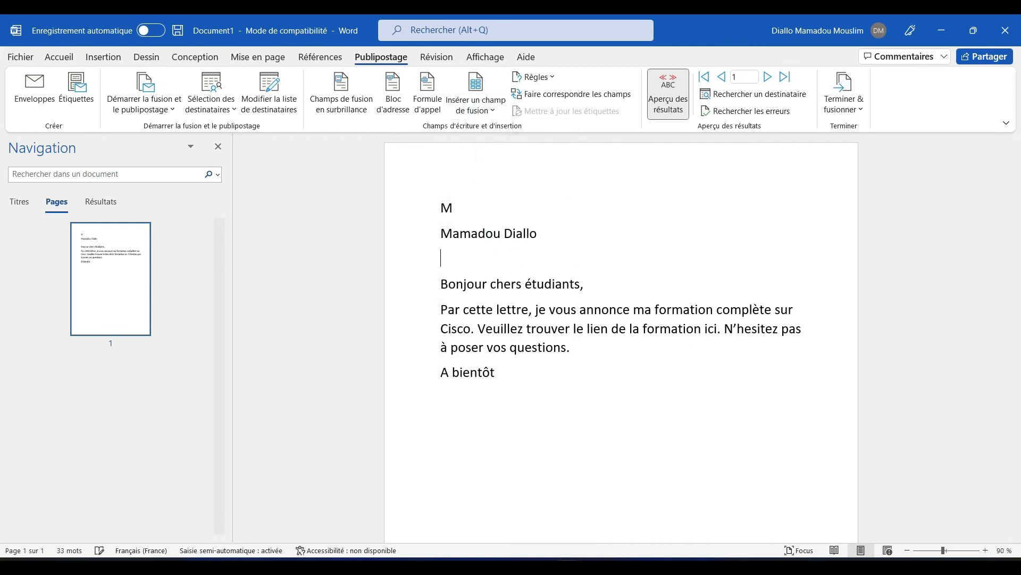
Step: Insert the Nom_de_la_société, Ville and Pays merge fields on separate lines, leaving a blank line before the greeting
{"action": "left_click", "coordinate": [469, 112]}
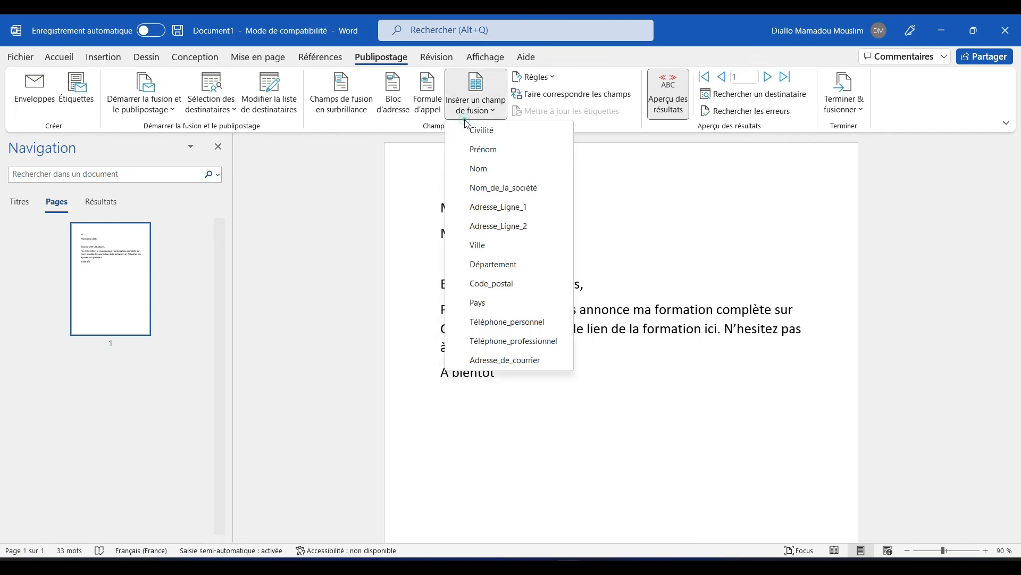
{"action": "left_click", "coordinate": [484, 188]}
{"action": "key", "text": "Return"}
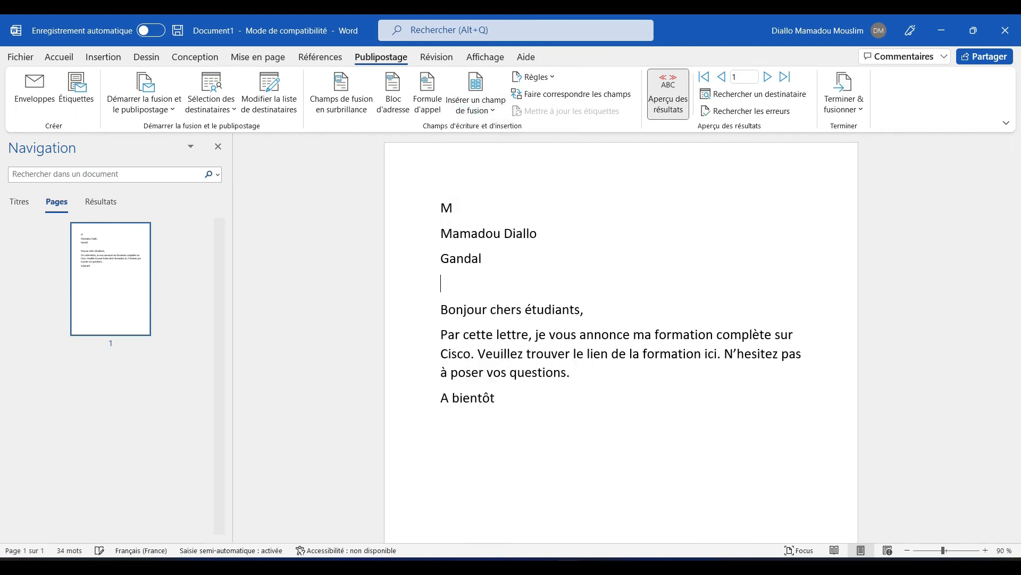
{"action": "left_click", "coordinate": [482, 113]}
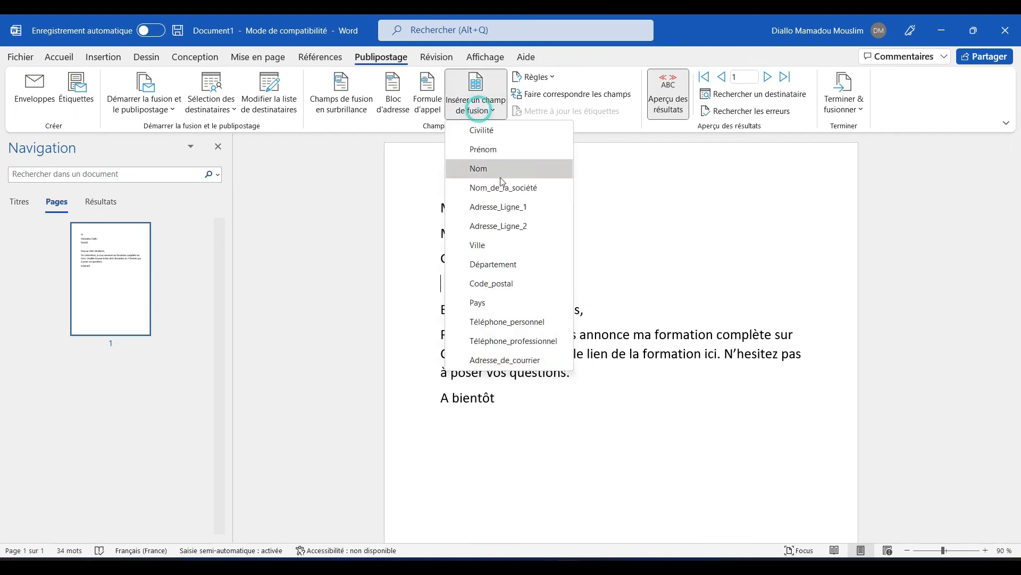
{"action": "left_click", "coordinate": [497, 246]}
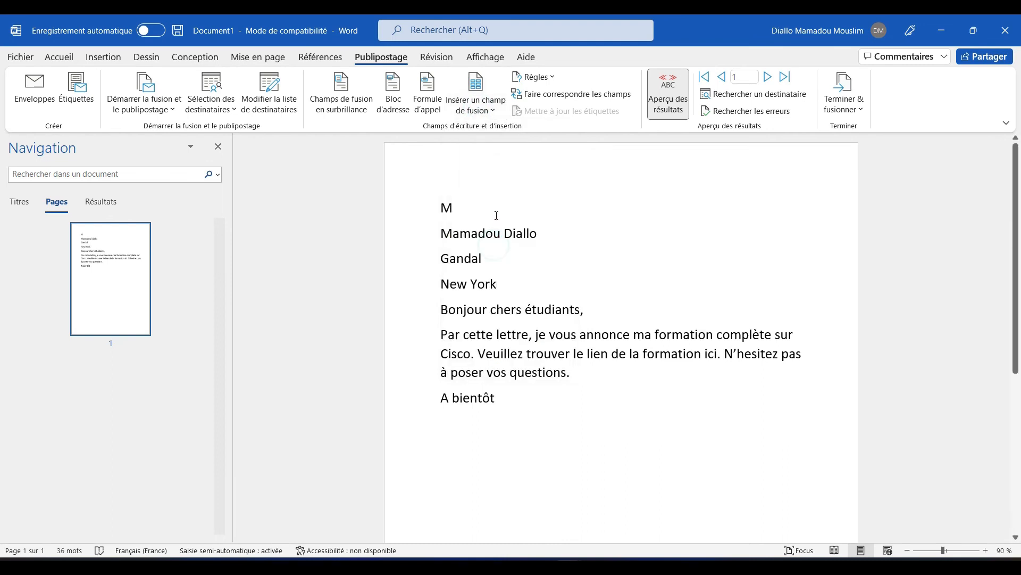
{"action": "key", "text": "Return"}
{"action": "left_click", "coordinate": [478, 106]}
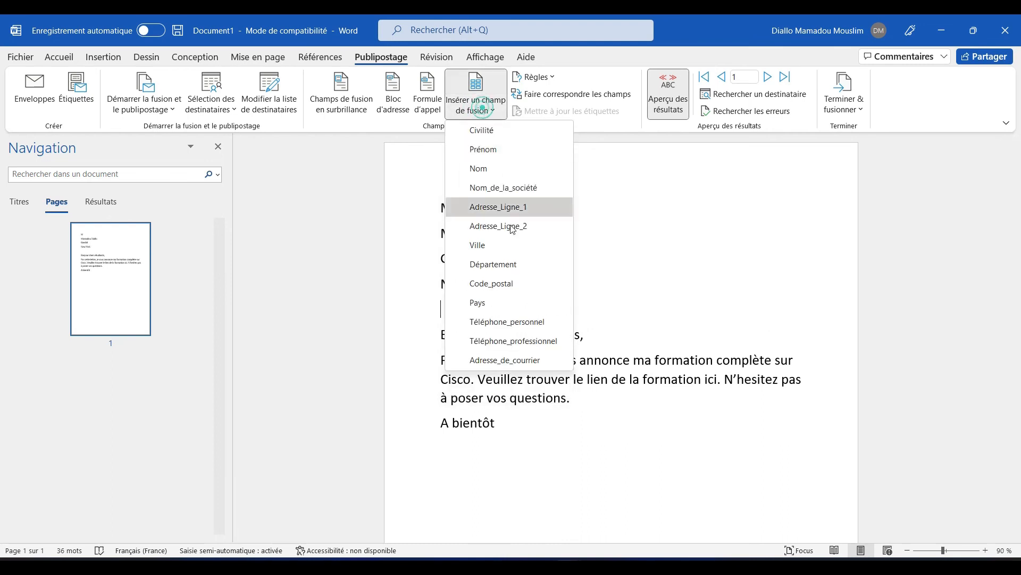
{"action": "left_click", "coordinate": [510, 302]}
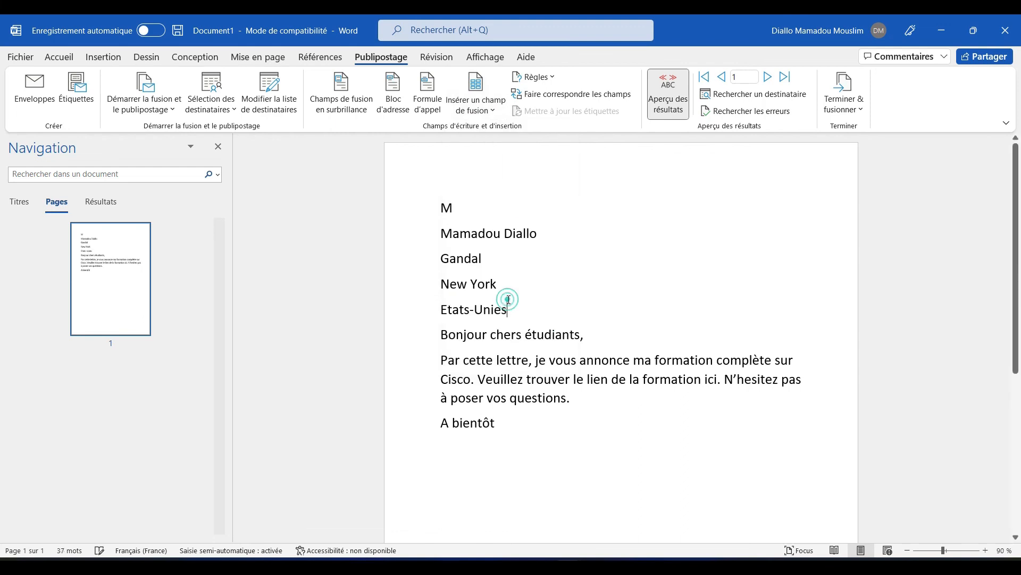
{"action": "key", "text": "Return"}
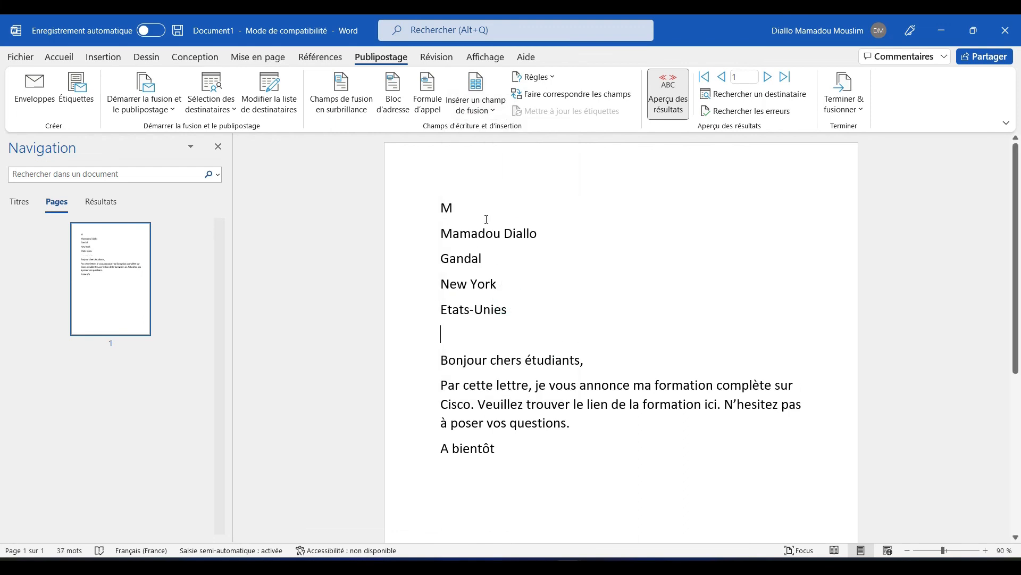
Step: Finish the merge by generating individual documents for all records in a new document
{"action": "left_click", "coordinate": [843, 105]}
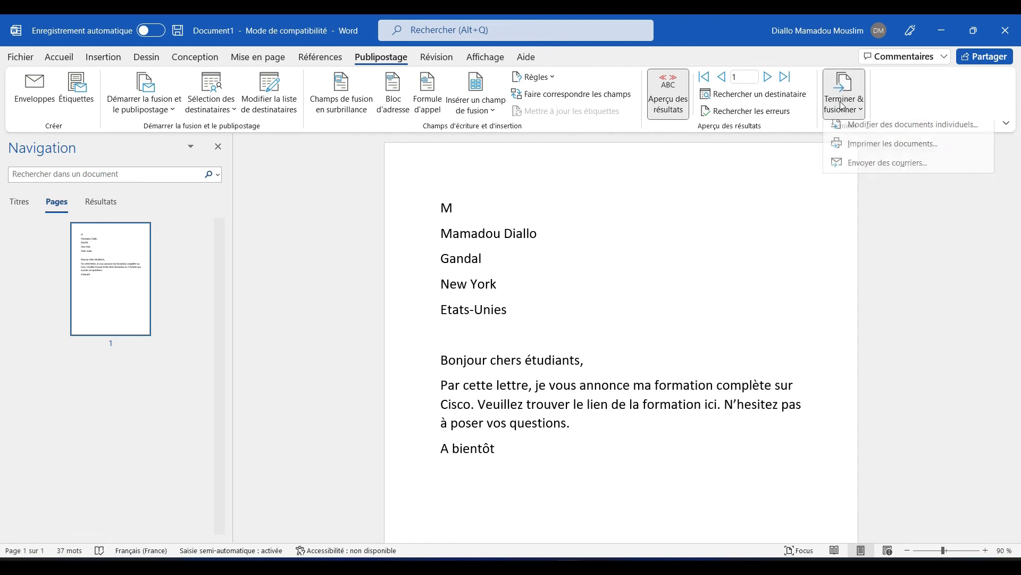
{"action": "left_click", "coordinate": [870, 133]}
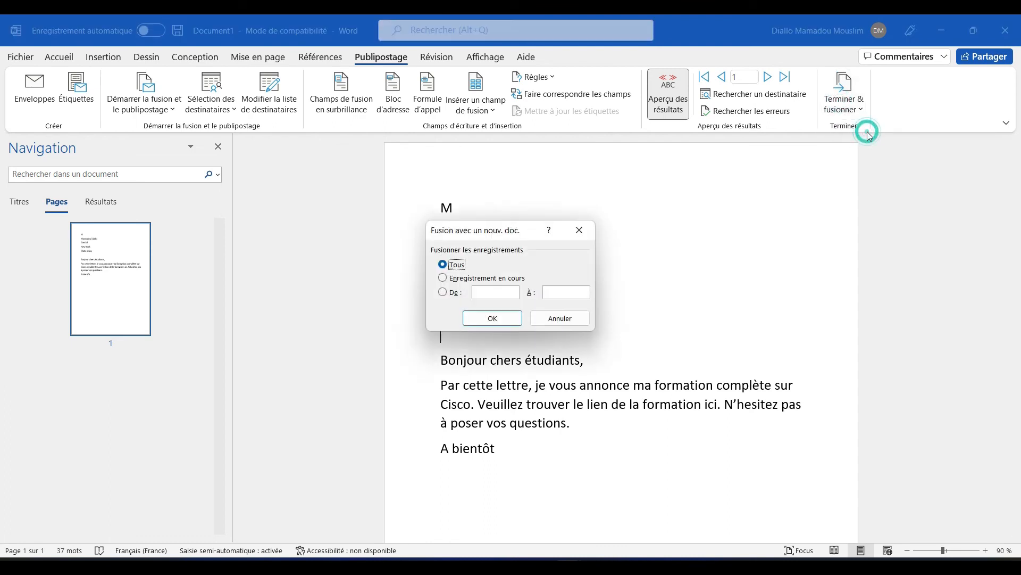
{"action": "left_click", "coordinate": [490, 319]}
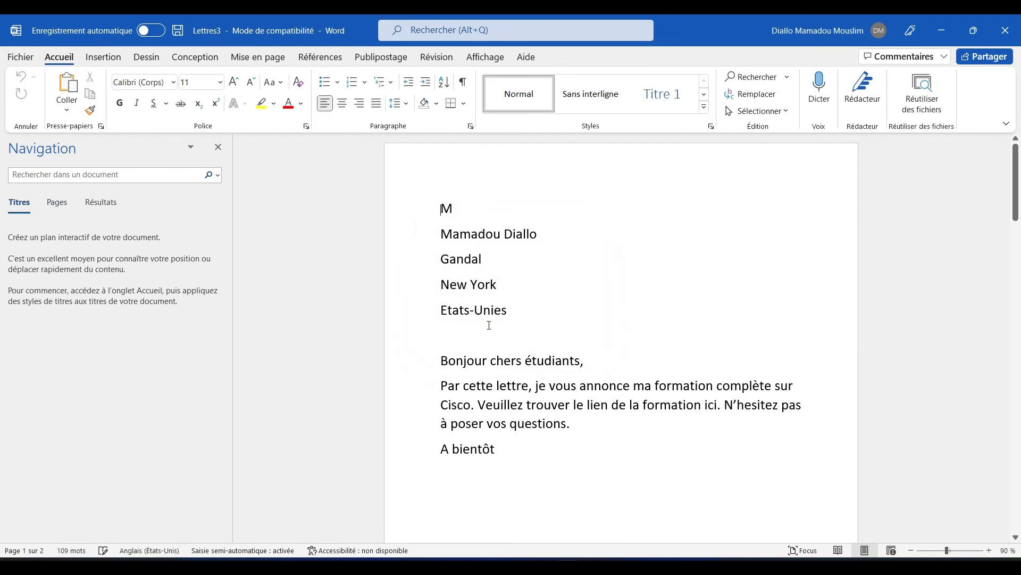
Step: Show the page thumbnails of Lettres3 and review each of the three merged letters
{"action": "left_click", "coordinate": [71, 202]}
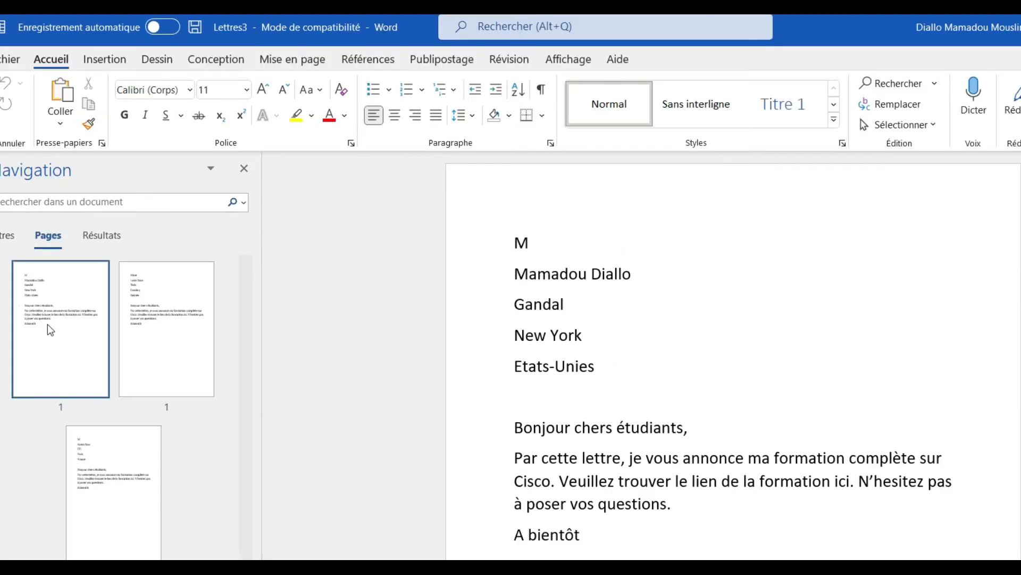
{"action": "left_click", "coordinate": [82, 332]}
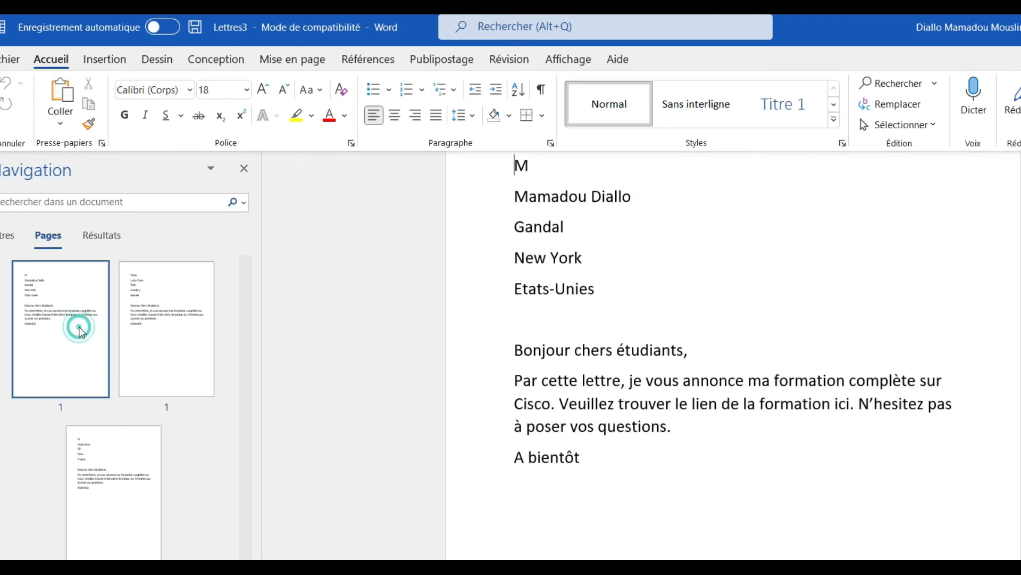
{"action": "left_click", "coordinate": [200, 335]}
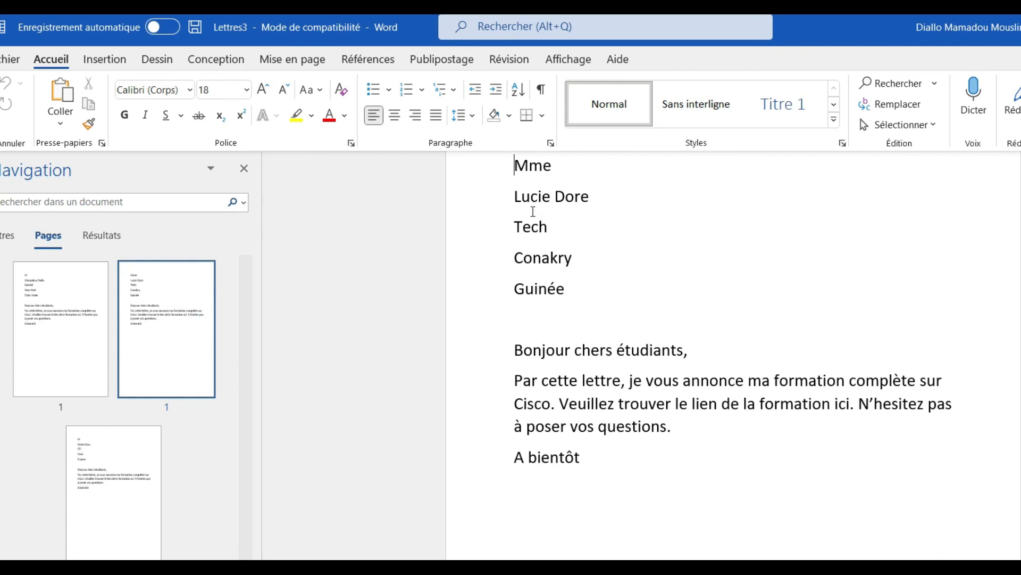
{"action": "left_click", "coordinate": [53, 301]}
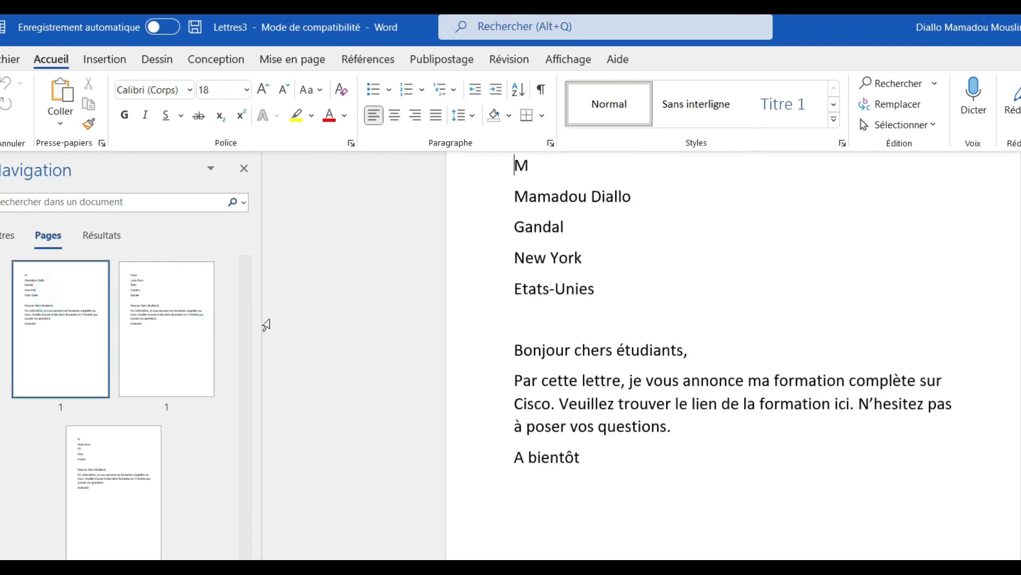
{"action": "left_click", "coordinate": [167, 331]}
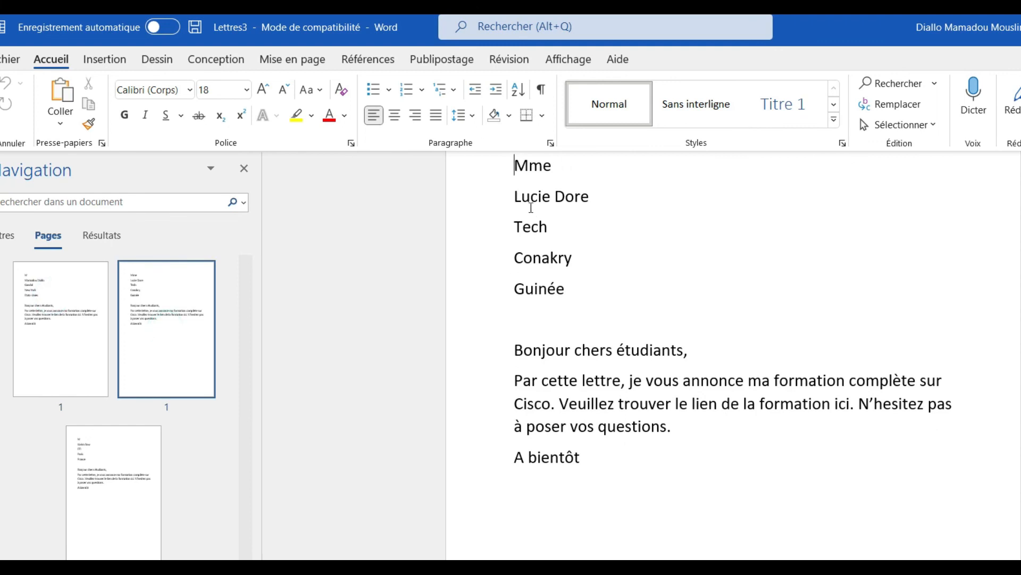
{"action": "left_click", "coordinate": [125, 472]}
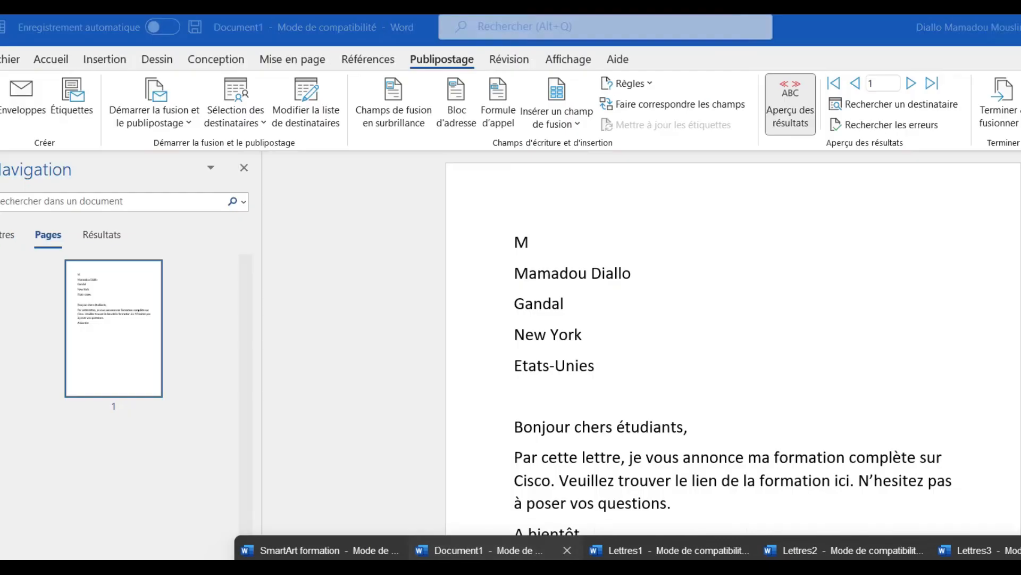
Step: Return to Document1 and highlight the letter body from the greeting to the closing for review
{"action": "left_click", "coordinate": [478, 550]}
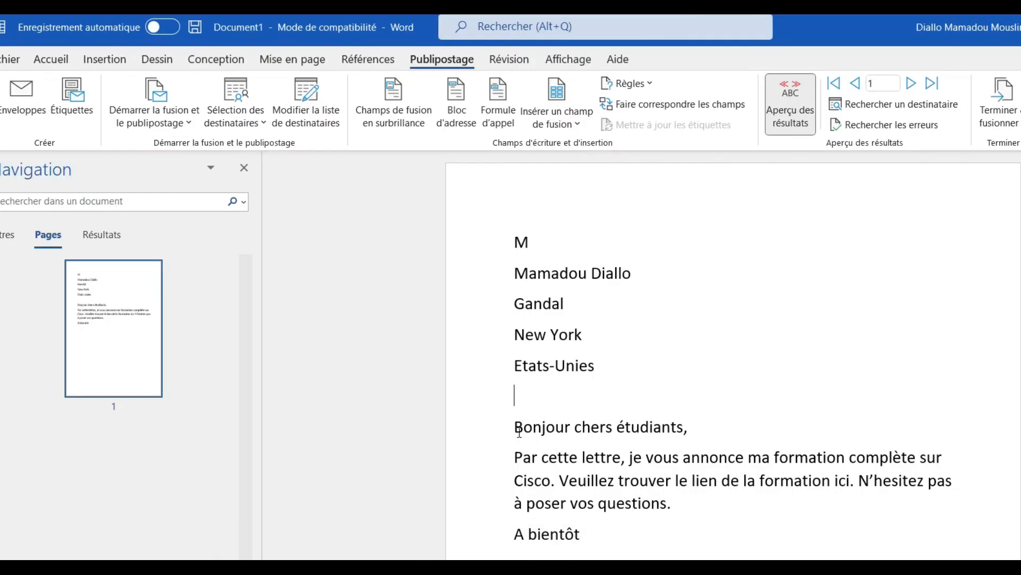
{"action": "left_click_drag", "start_coordinate": [592, 533], "coordinate": [506, 430]}
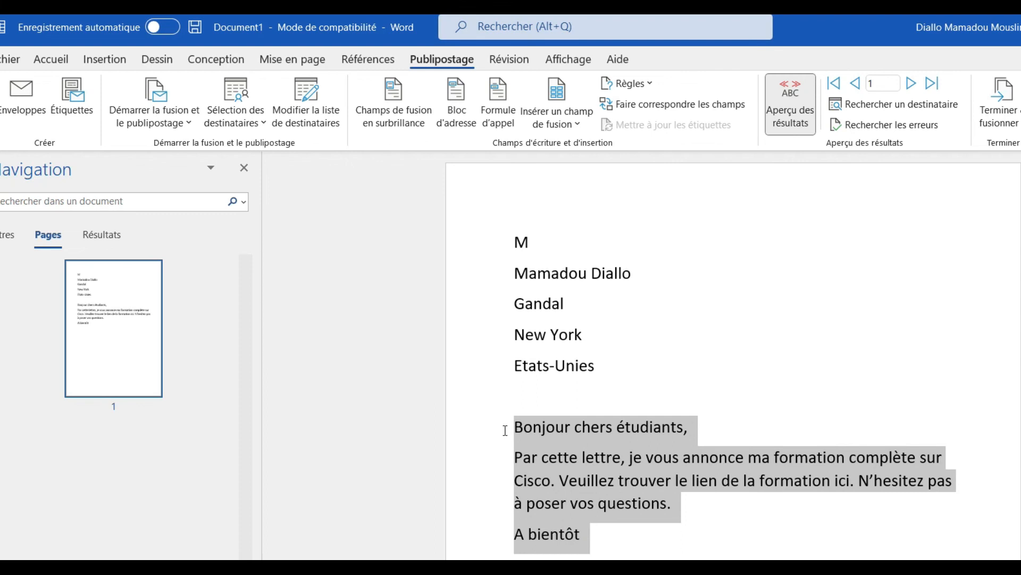
{"action": "left_click", "coordinate": [573, 487]}
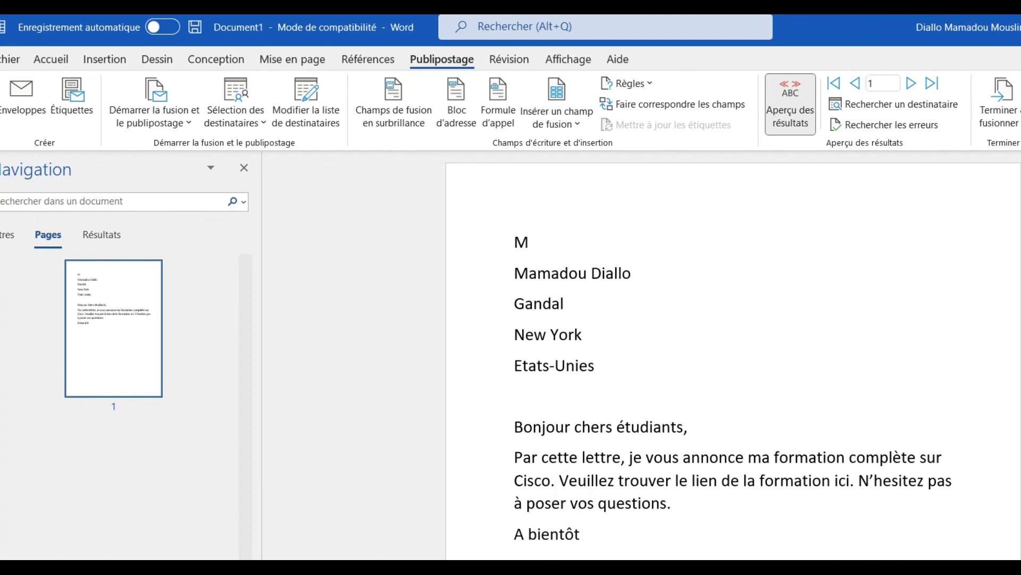
Step: Go back to Lettres3, display the mailing commands and review the first and second merged letters
{"action": "mouse_move", "coordinate": [671, 559]}
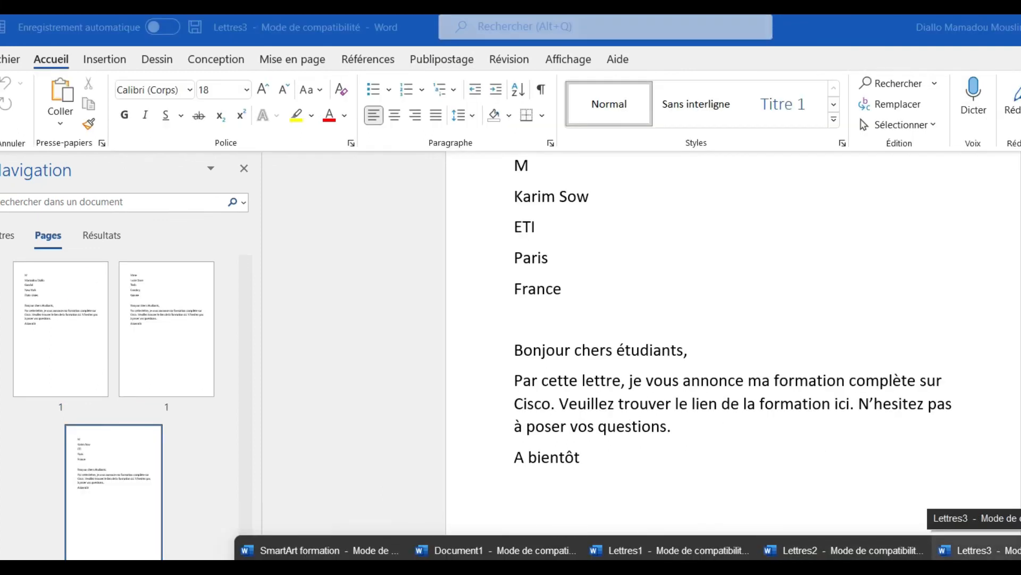
{"action": "left_click", "coordinate": [974, 550]}
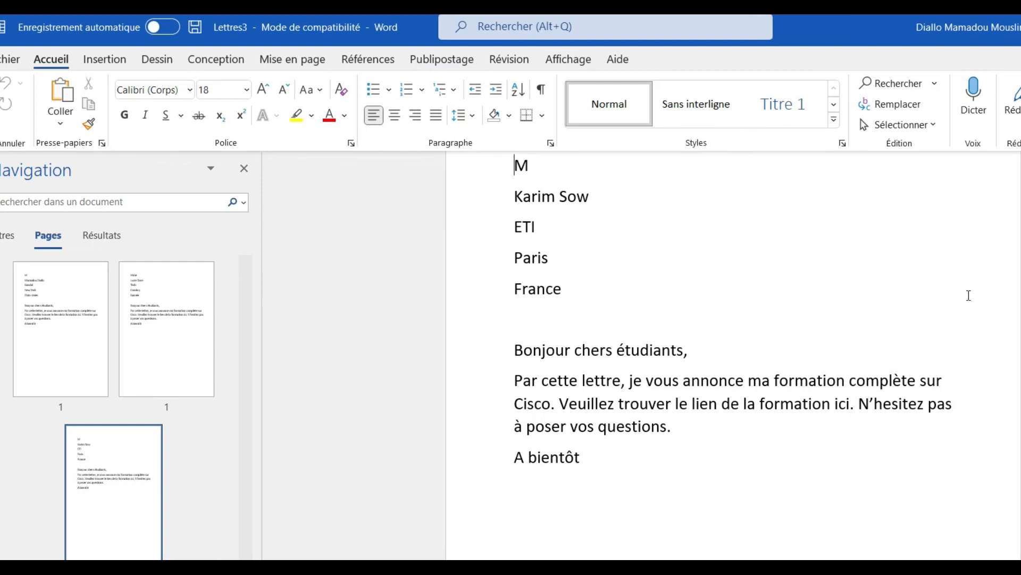
{"action": "scroll", "coordinate": [733, 355], "scroll_direction": "up", "scroll_amount": 20}
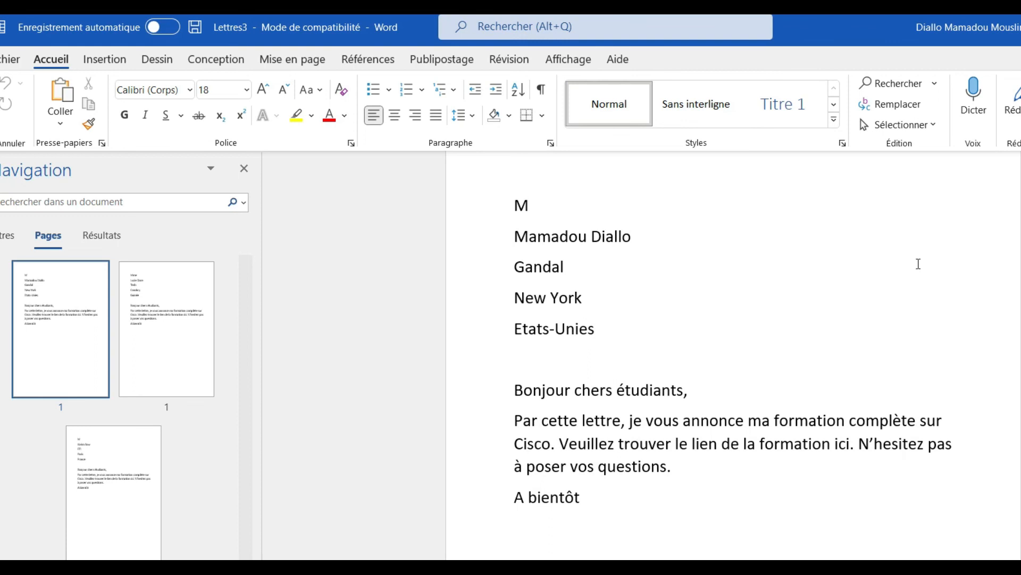
{"action": "left_click", "coordinate": [440, 62]}
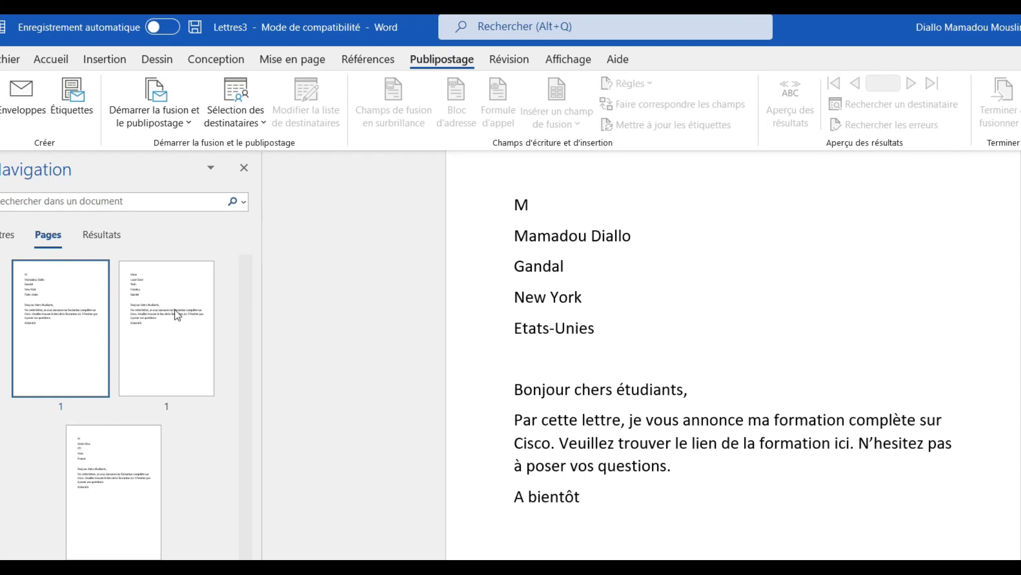
{"action": "left_click", "coordinate": [129, 390]}
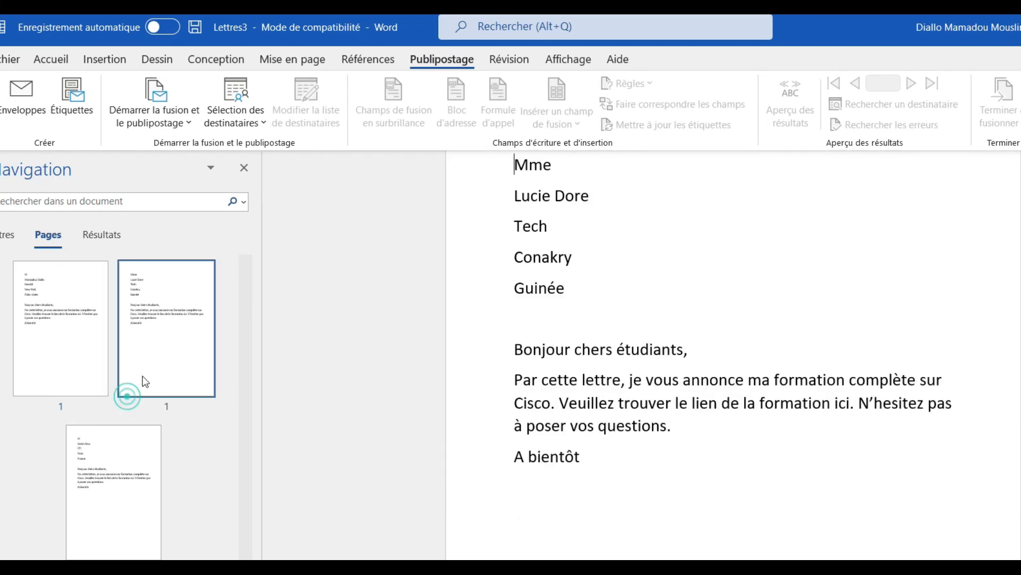
Step: Review the three merged letters once more through their page thumbnails, ending at the start of the first letter
{"action": "left_click", "coordinate": [546, 318]}
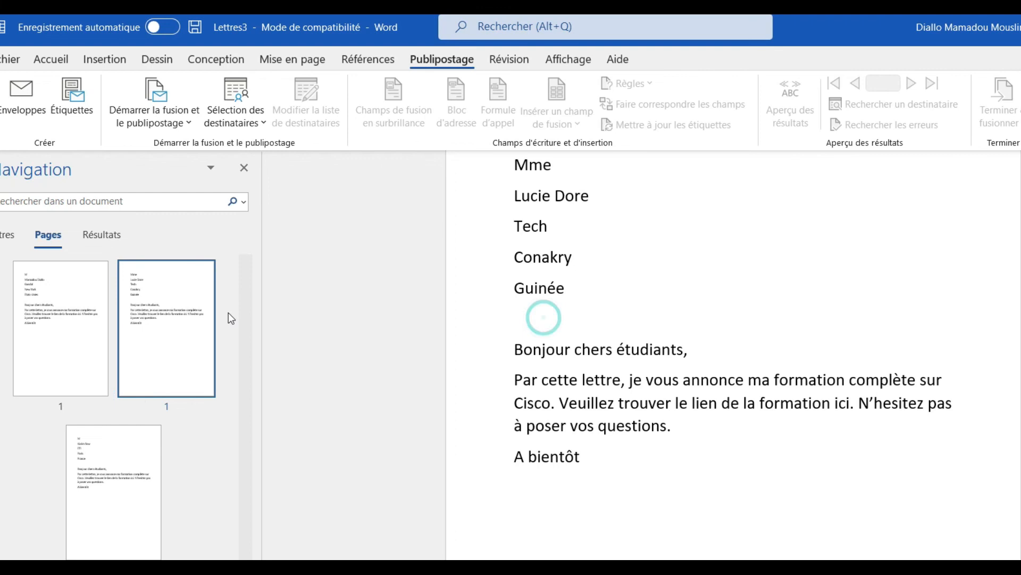
{"action": "left_click", "coordinate": [94, 307]}
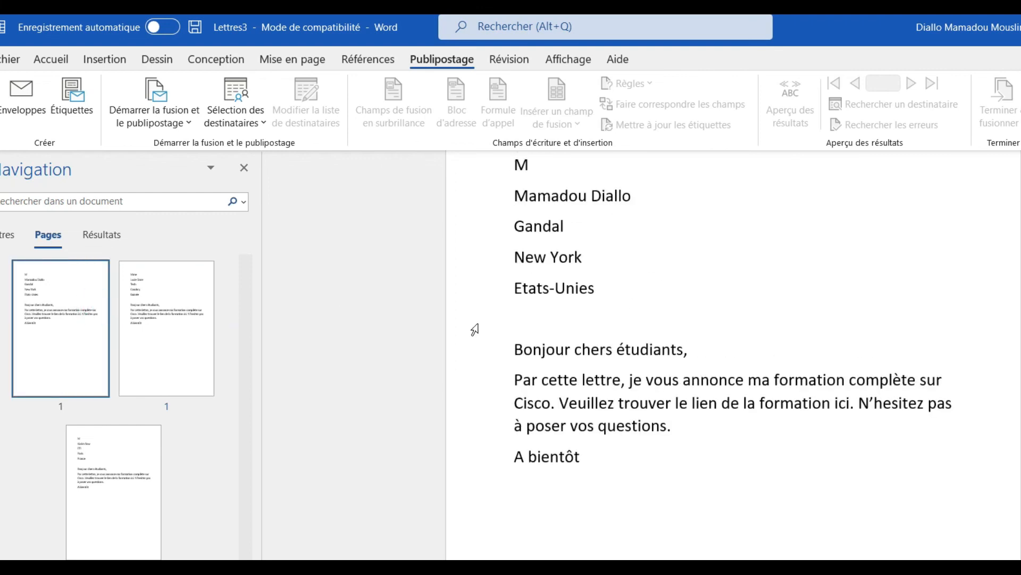
{"action": "left_click", "coordinate": [556, 341]}
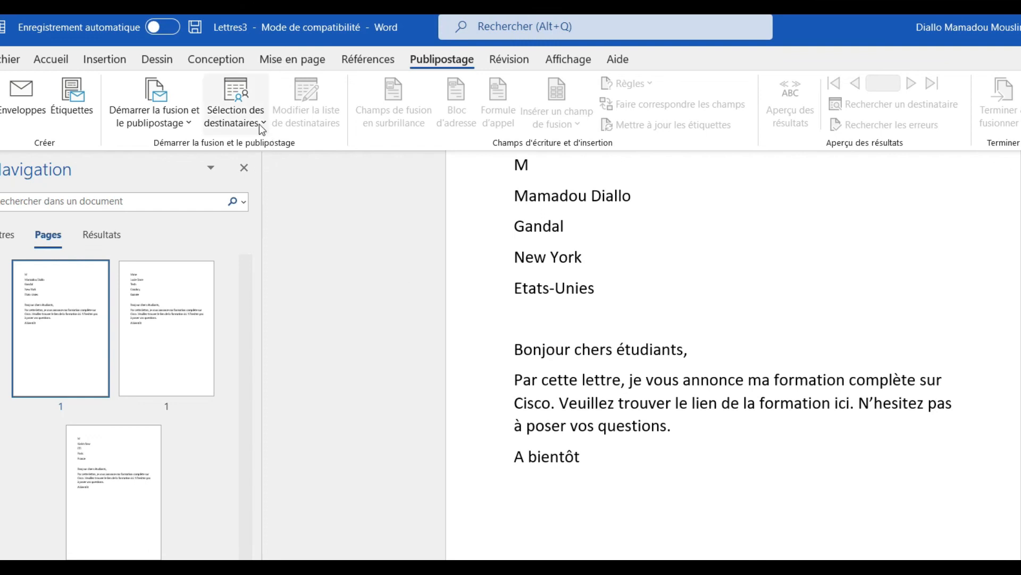
{"action": "left_click", "coordinate": [120, 483]}
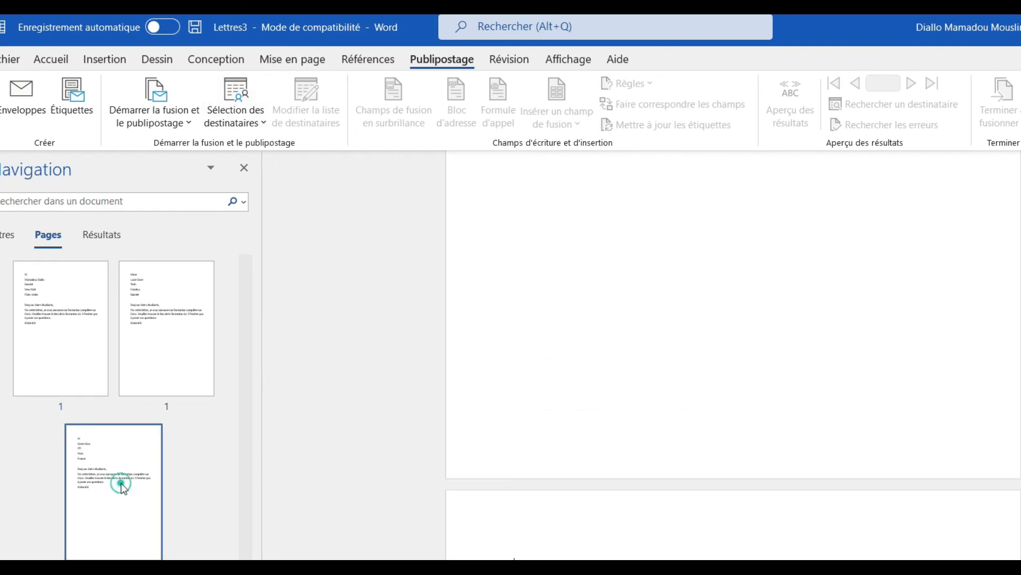
{"action": "left_click", "coordinate": [186, 349]}
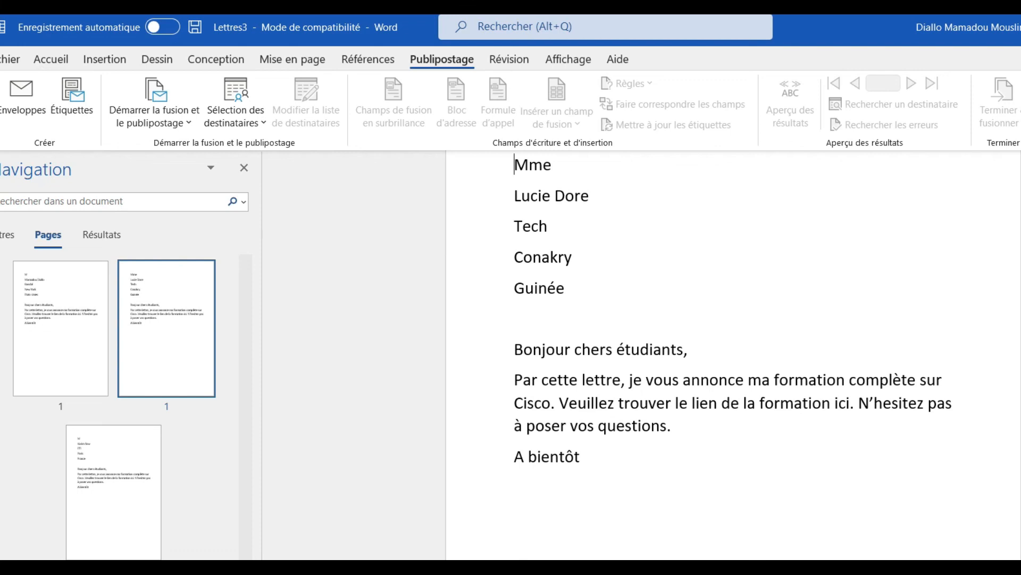
{"action": "scroll", "coordinate": [733, 353], "scroll_direction": "up", "scroll_amount": 12}
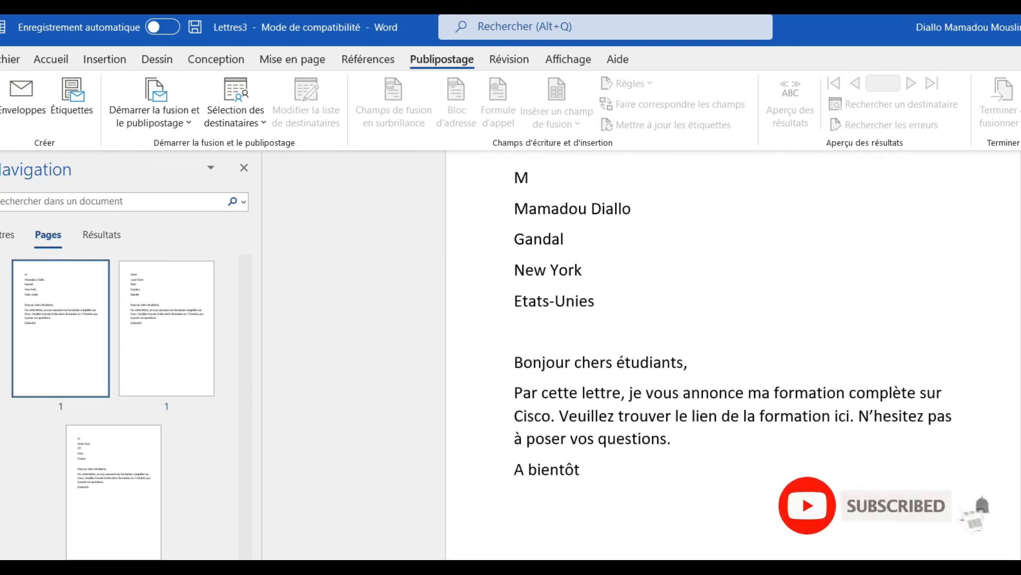
{"action": "scroll", "coordinate": [708, 322], "scroll_direction": "up", "scroll_amount": 2}
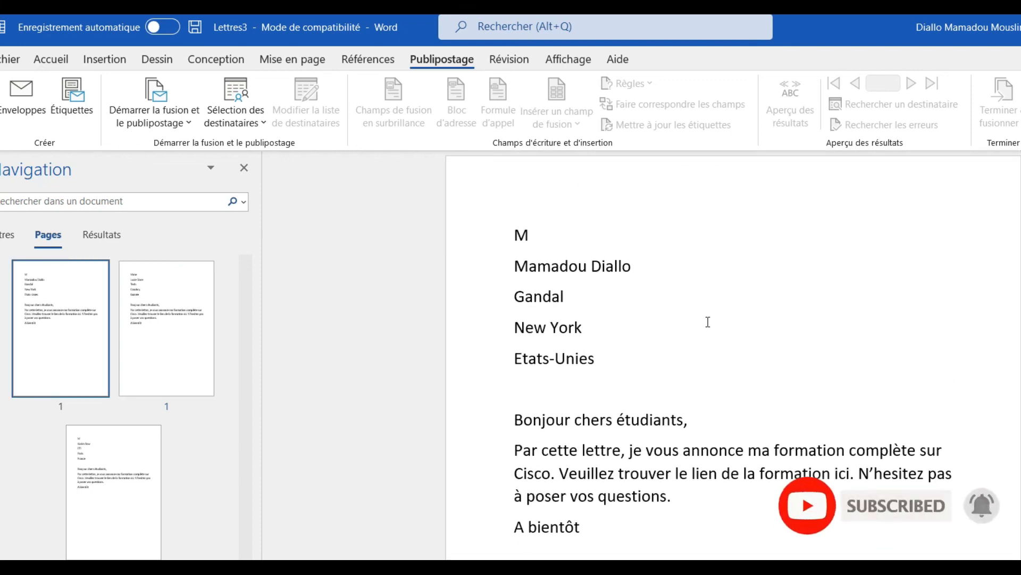